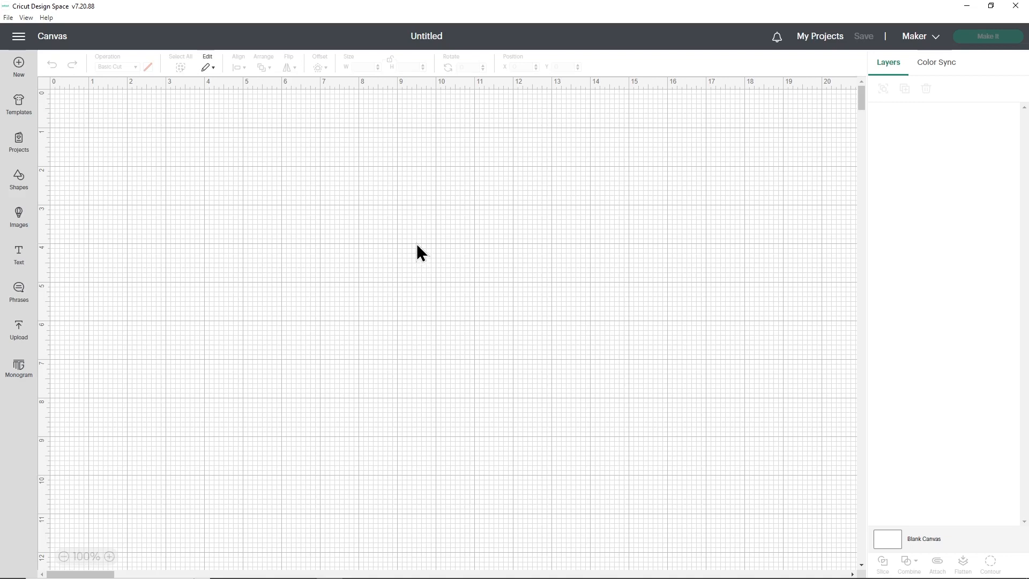
- Upload the fancy tree SVG from the SVG Files folder of 1 Cricut Joy Insert Card Version as a cut image
left_click(19, 329)
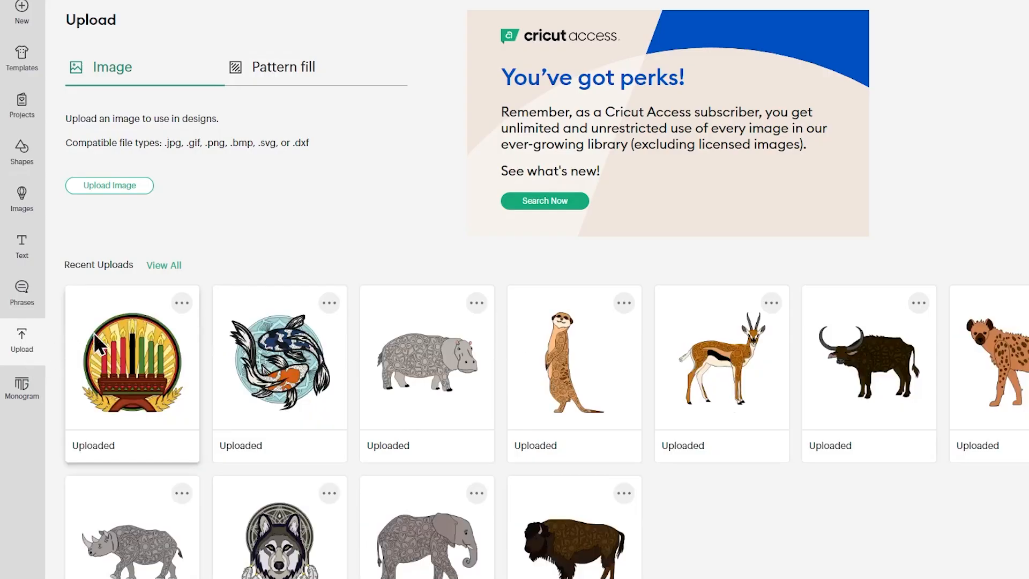
left_click(124, 187)
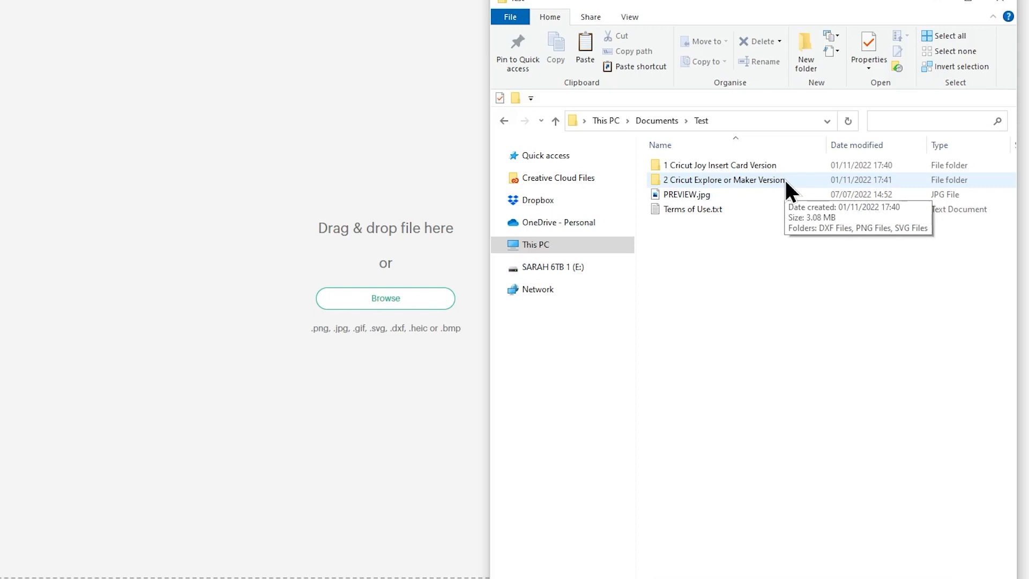
double_click(756, 166)
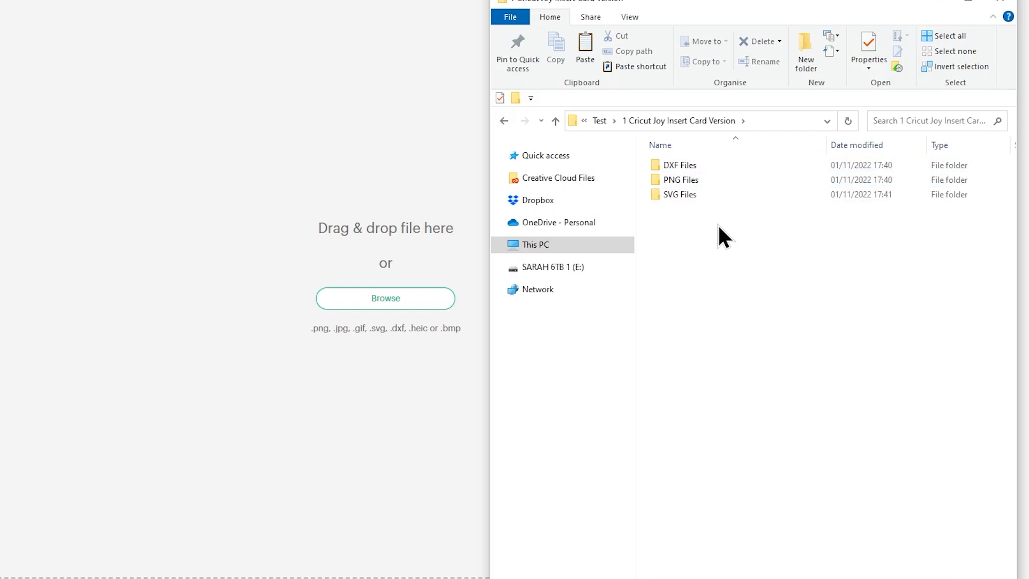
double_click(690, 196)
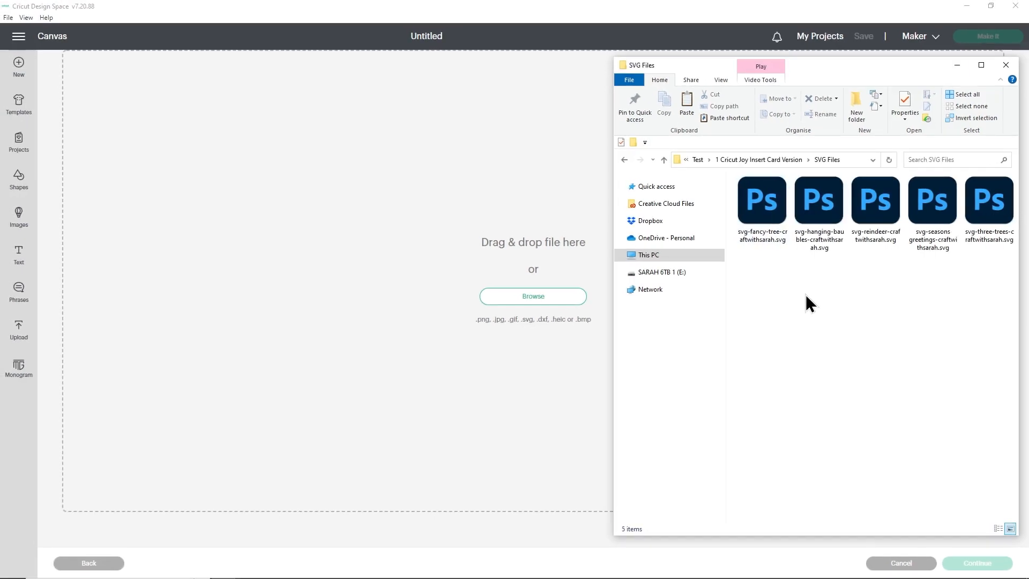
left_click_drag(767, 204, 468, 269)
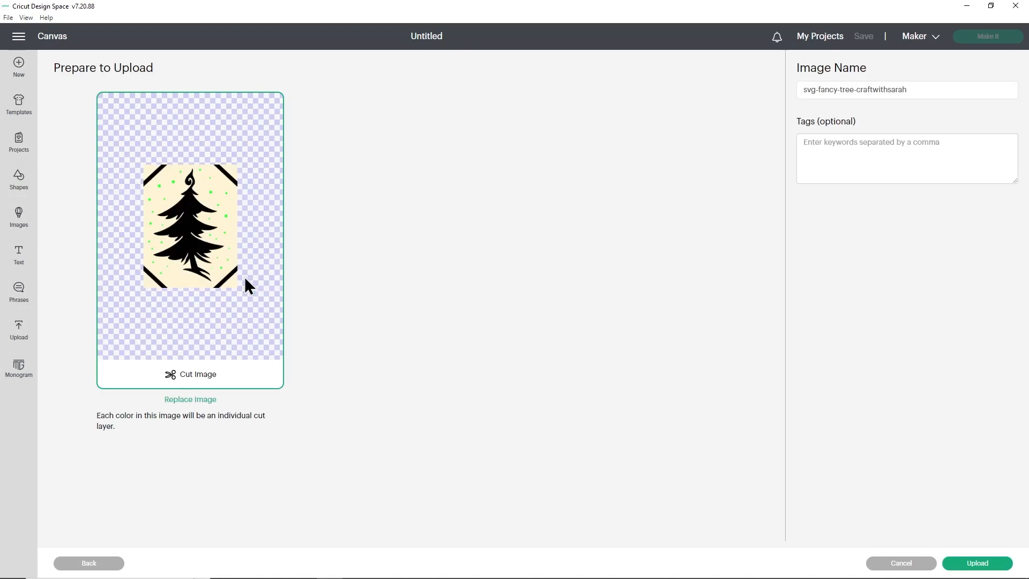
left_click(964, 565)
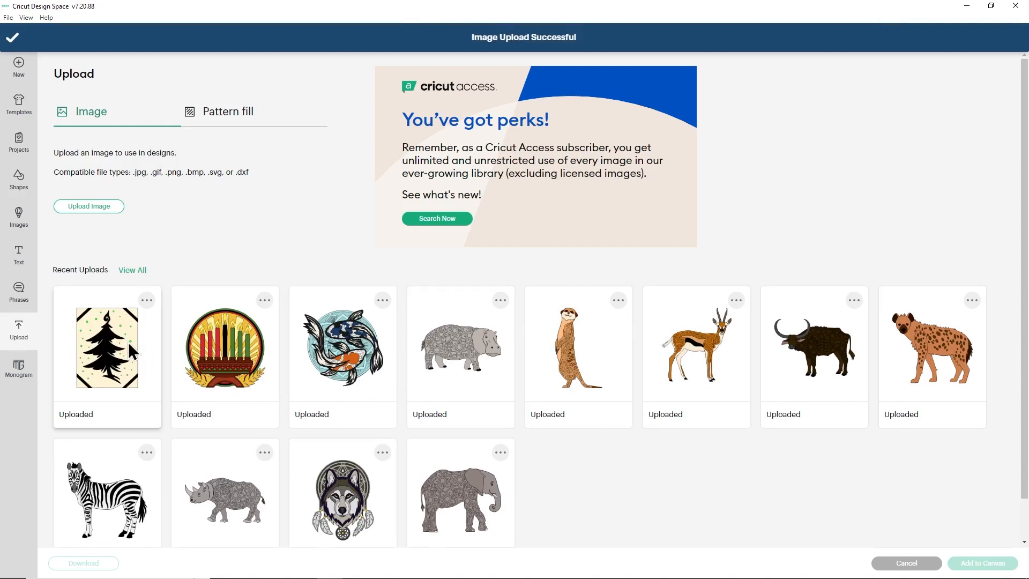
- Add the uploaded fancy tree image to the canvas and delete its cream background layer
left_click(125, 346)
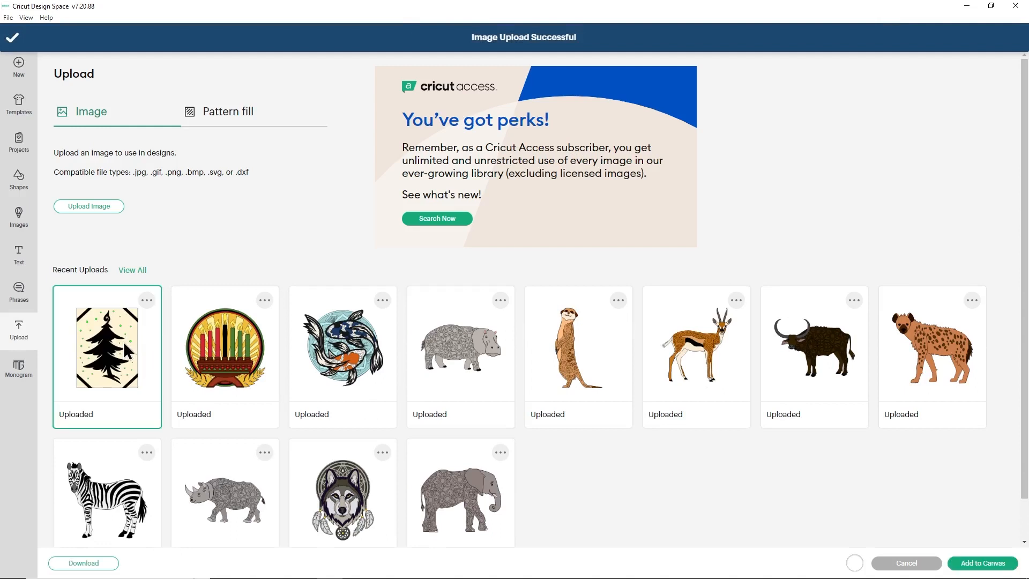
left_click(965, 563)
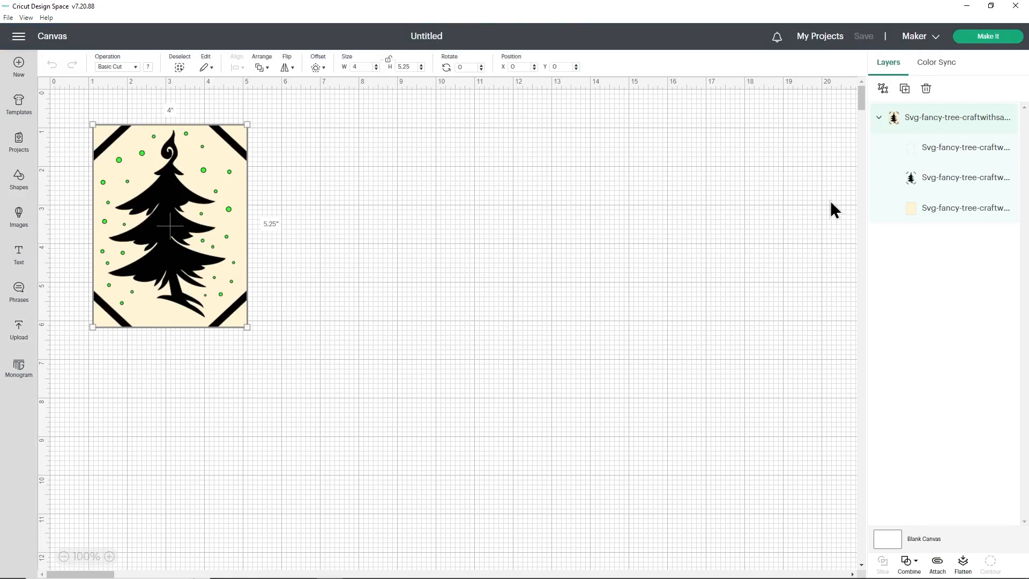
left_click(922, 212)
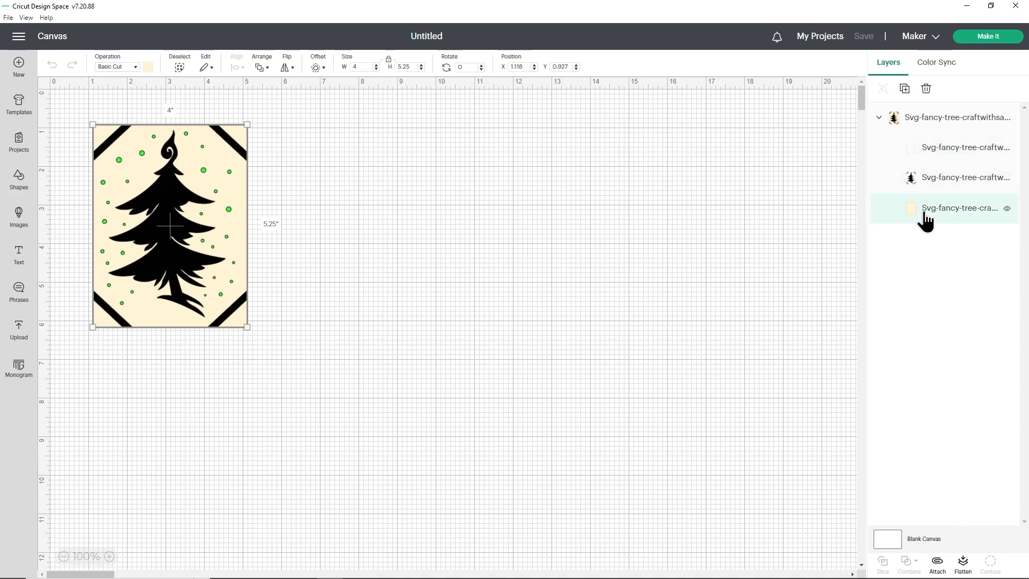
key("Delete")
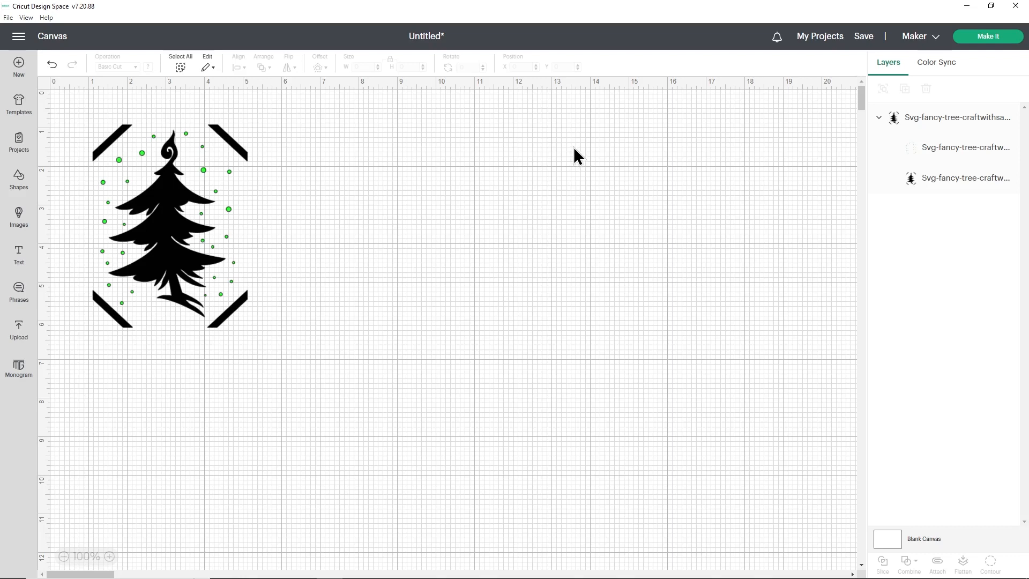
- Change the green dots layer's operation from cutting to drawing with Pen
left_click(109, 556)
left_click(109, 556)
left_click_drag(90, 573, 55, 573)
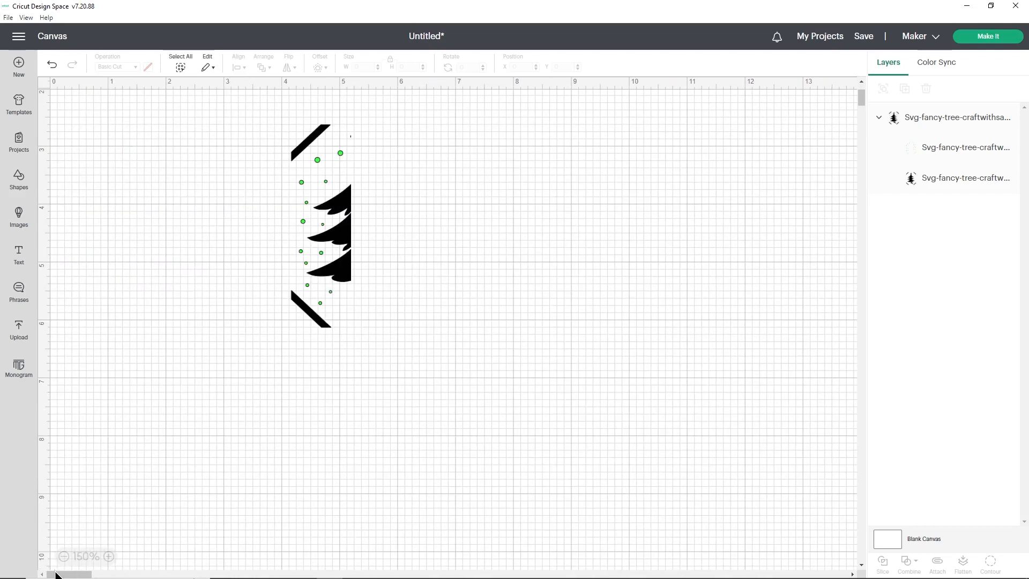
scroll(406, 230, "up", 5)
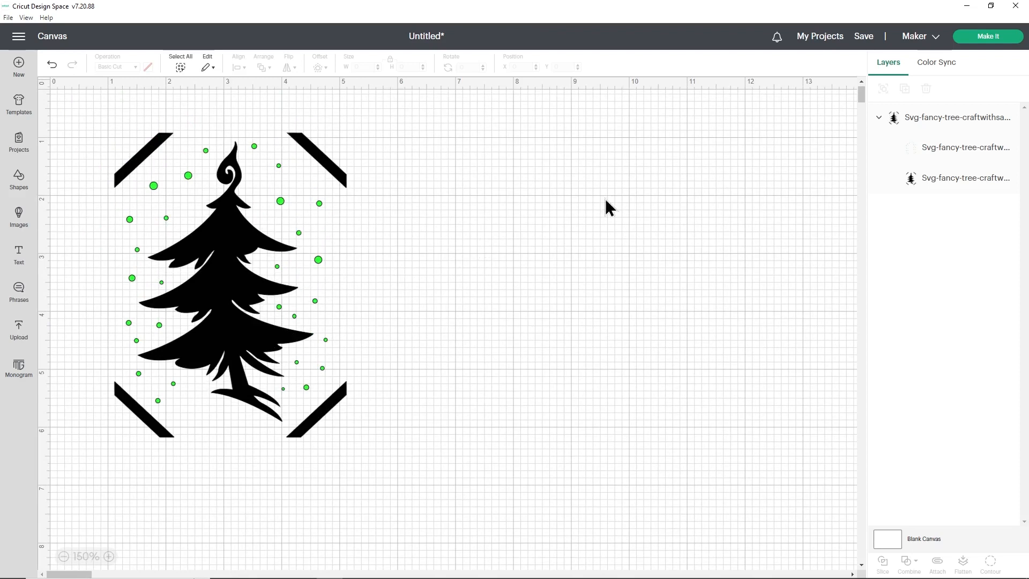
left_click(922, 153)
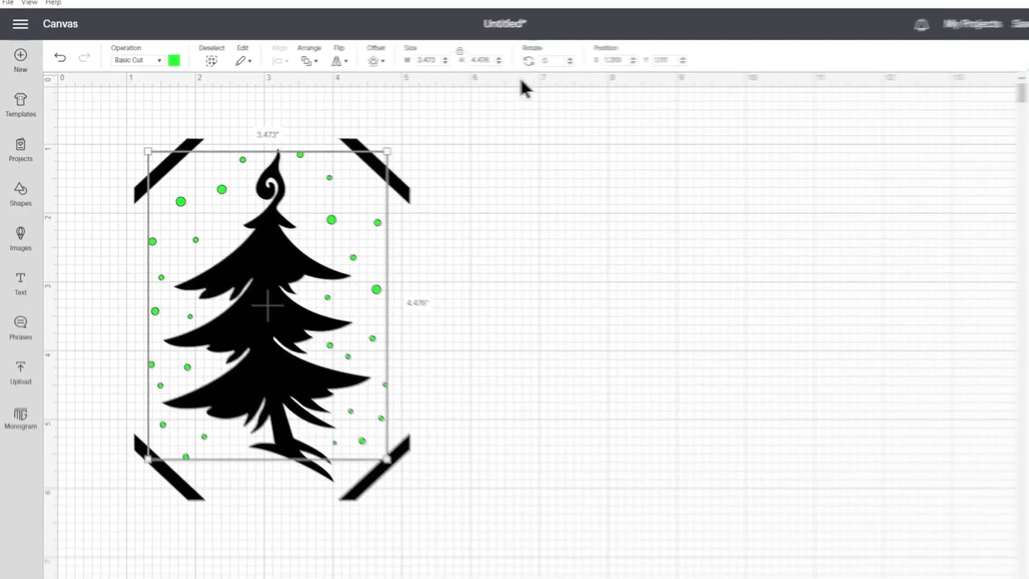
left_click(178, 59)
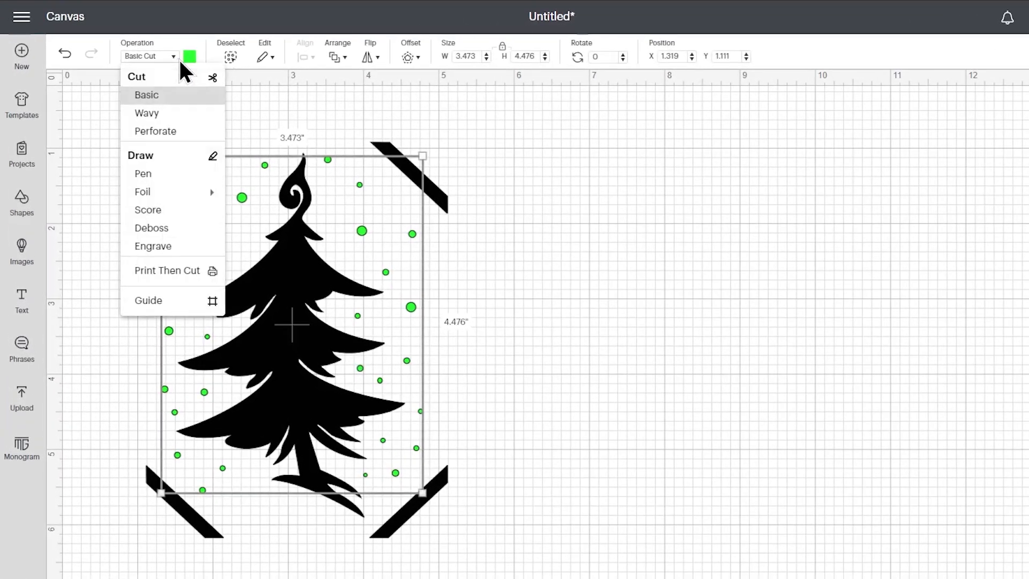
left_click(171, 176)
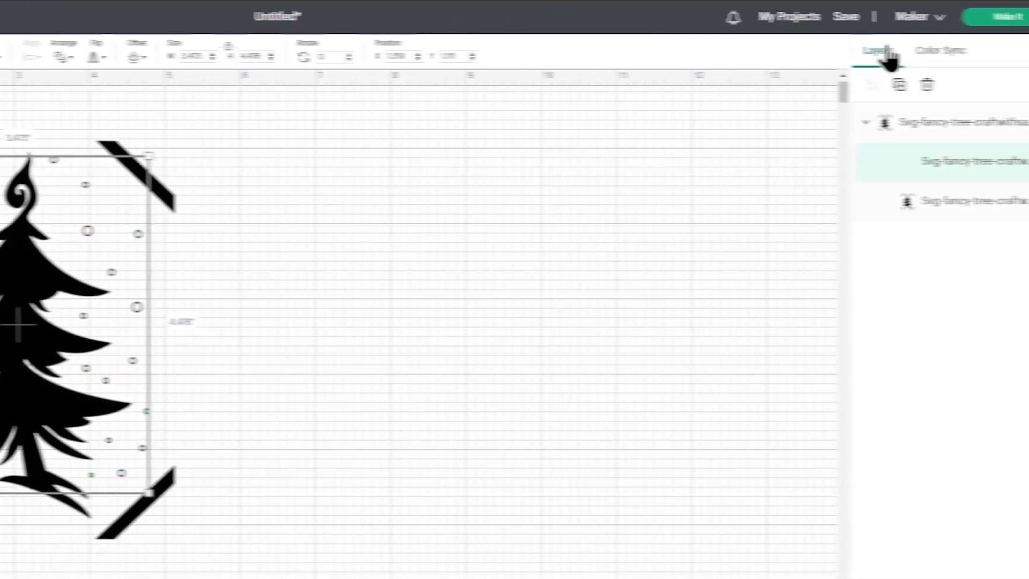
- Switch the machine to Cricut Joy and set the dots' Fine Point (0.4mm) pen color to Blue
left_click(911, 20)
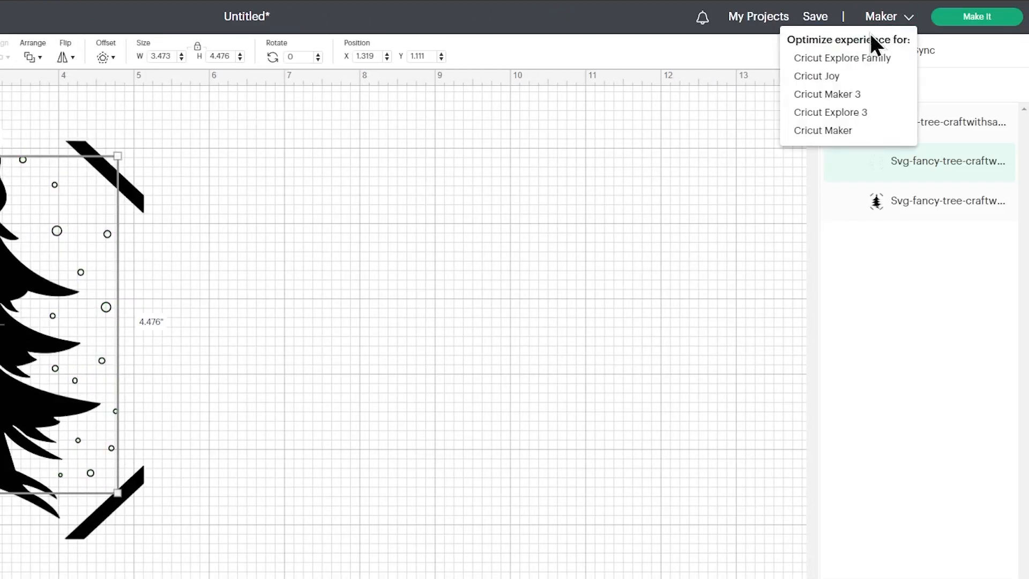
left_click(825, 79)
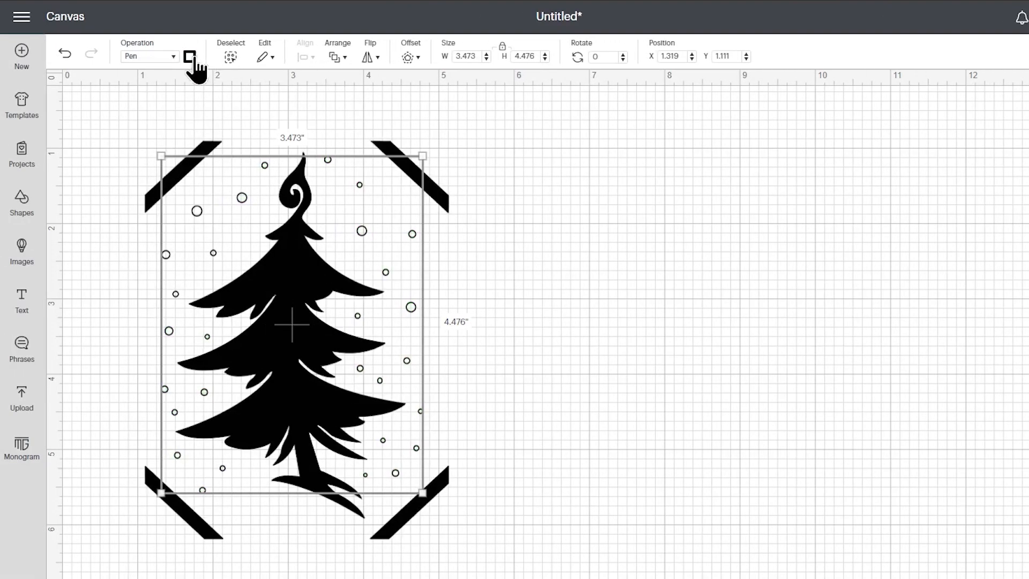
left_click(189, 56)
scroll(272, 230, "down", 2)
scroll(276, 233, "down", 5)
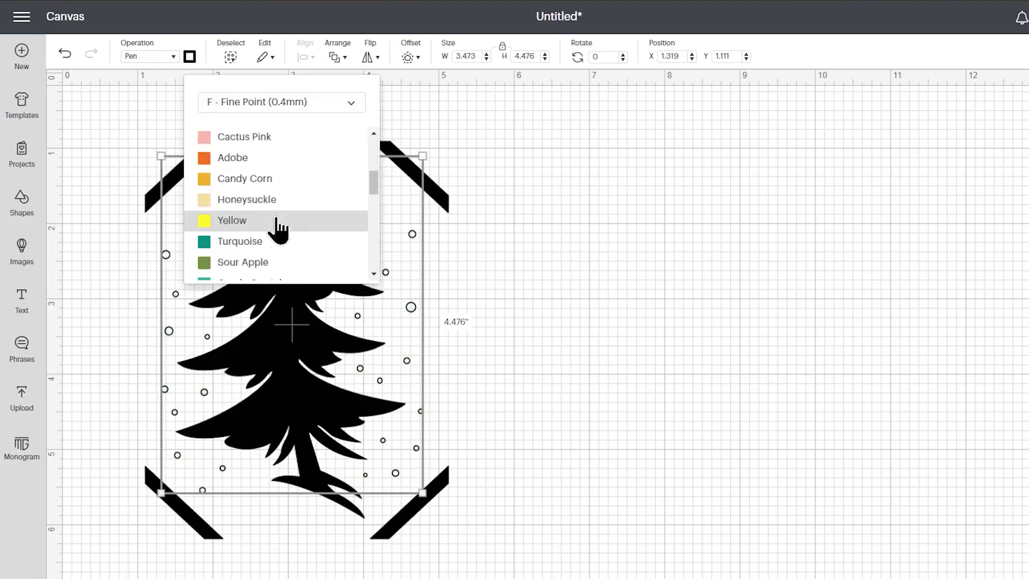
left_click(261, 270)
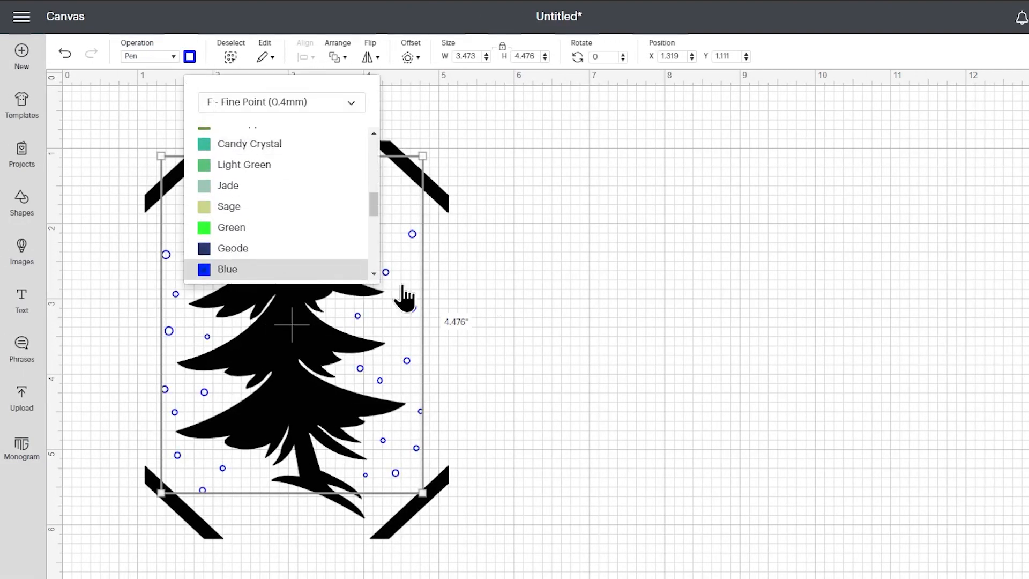
left_click(619, 300)
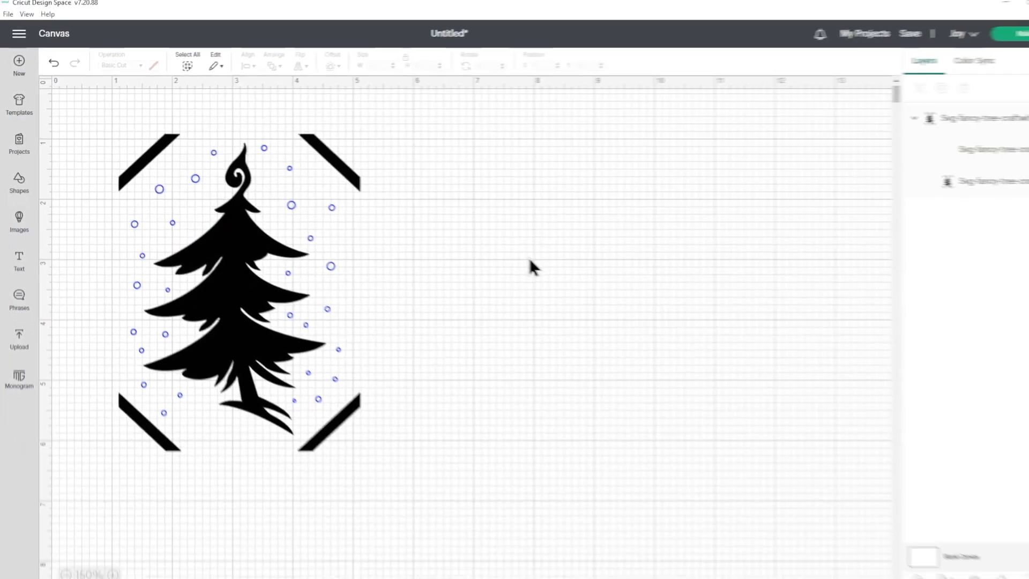
- Attach the tree cut layer and the pen dots layer together
left_click(339, 240)
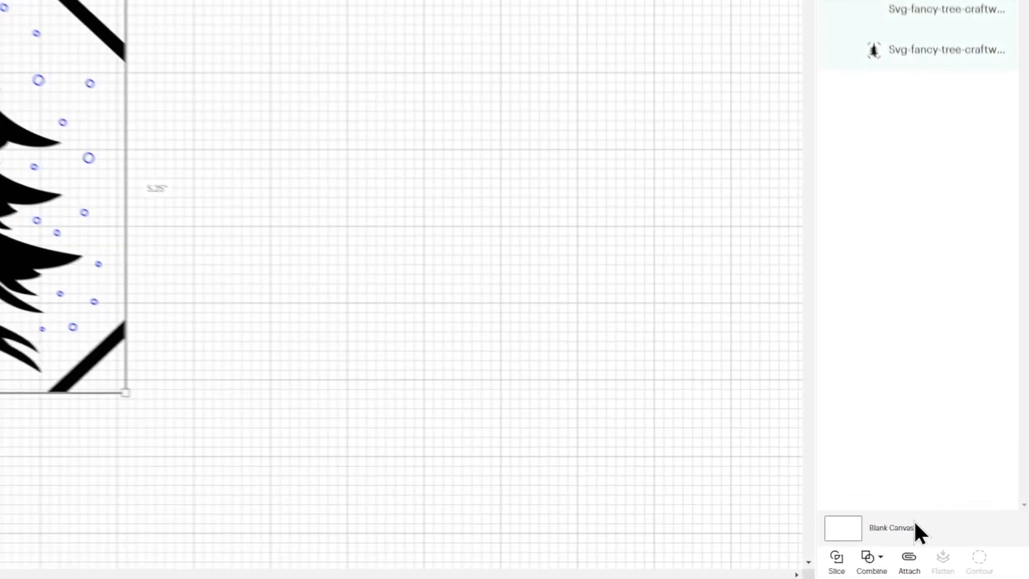
left_click(906, 563)
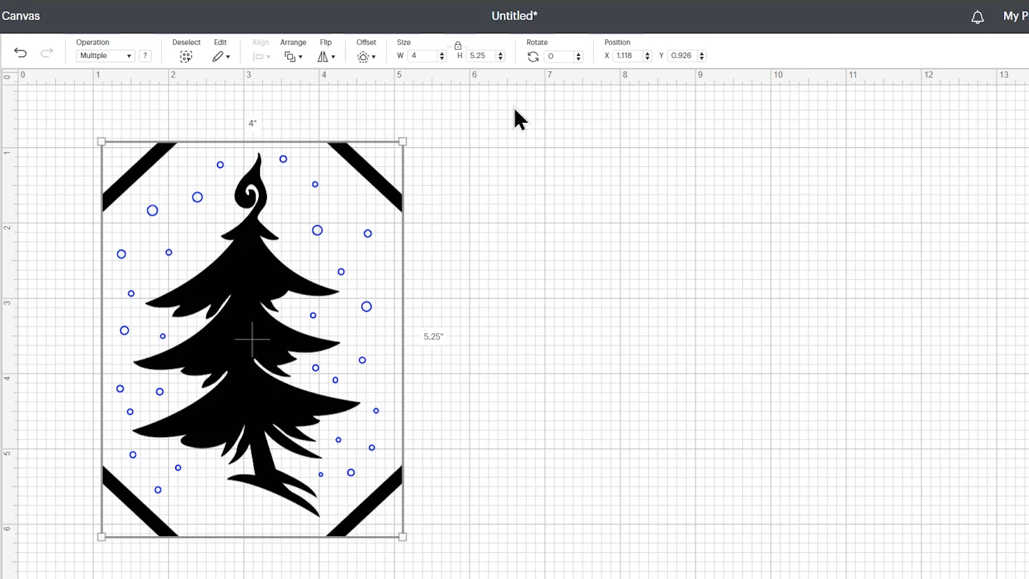
- Send the attached design to mat preparation and set the material load type to On Card Mat
left_click(988, 37)
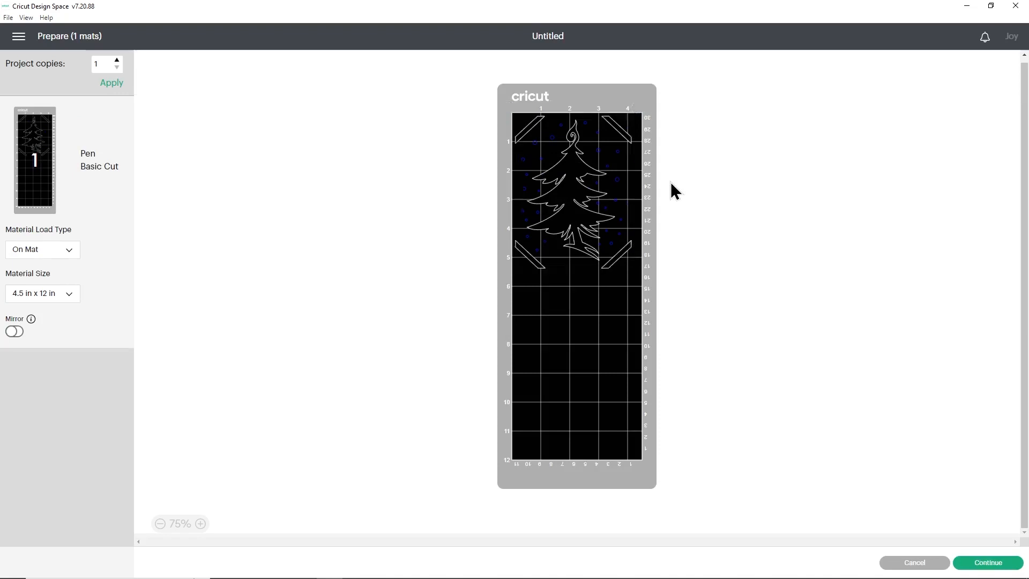
left_click(59, 251)
left_click(56, 300)
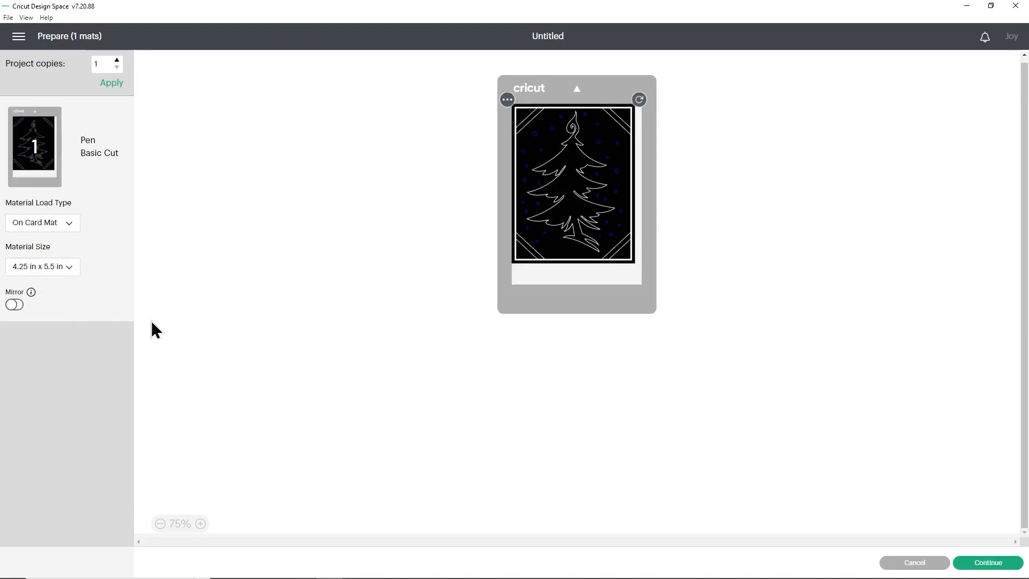
- Try the 4.5 in x 6.25 in material size, switch back to 4.25 in x 5.5 in, and return to the canvas
left_click(74, 273)
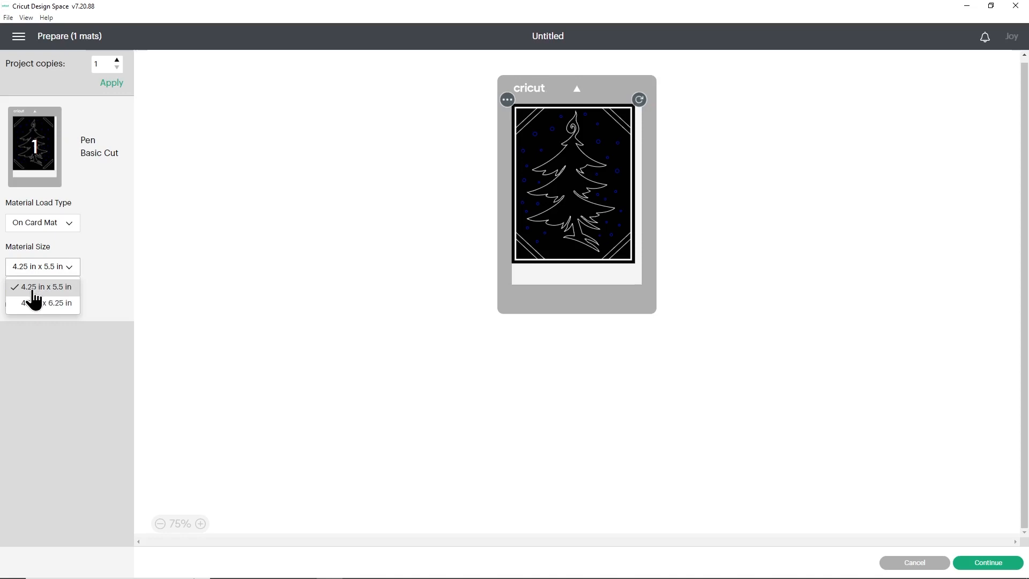
left_click(61, 305)
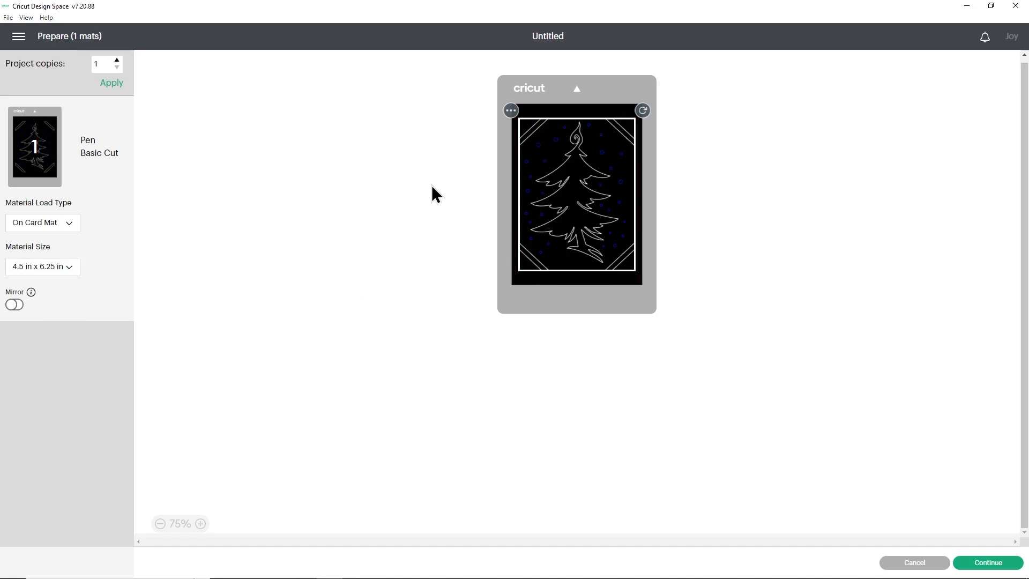
left_click(40, 266)
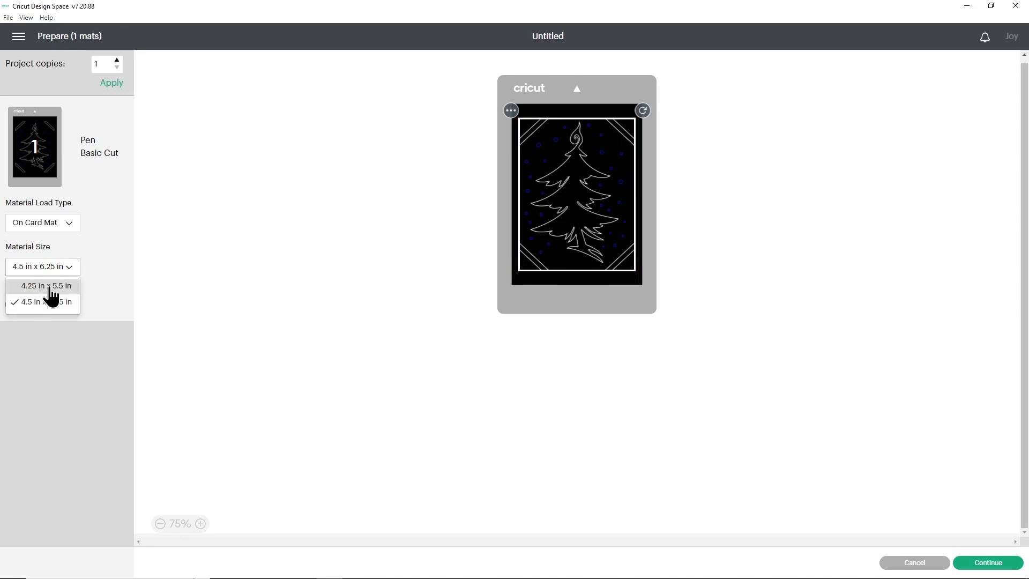
left_click(46, 284)
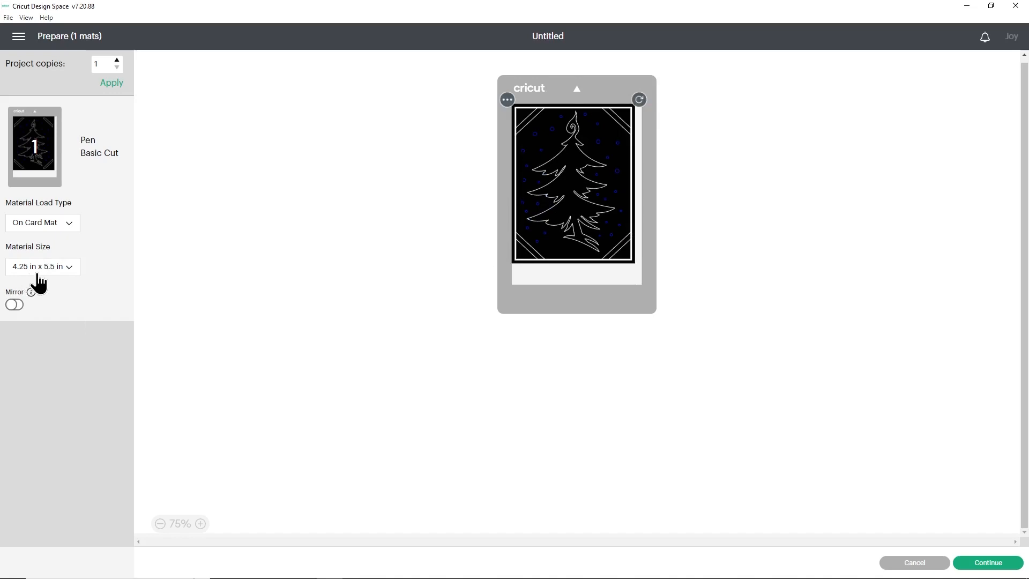
left_click(901, 563)
- Set the attached tree design's height to 5.24 inches with its proportions locked
left_click(185, 208)
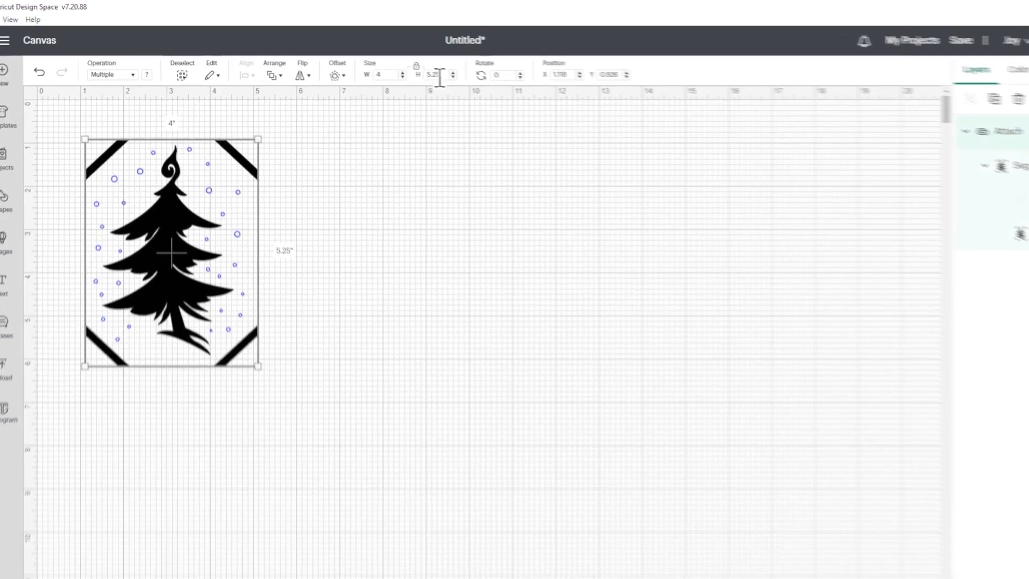
left_click(435, 75)
type("5.24")
key("Return")
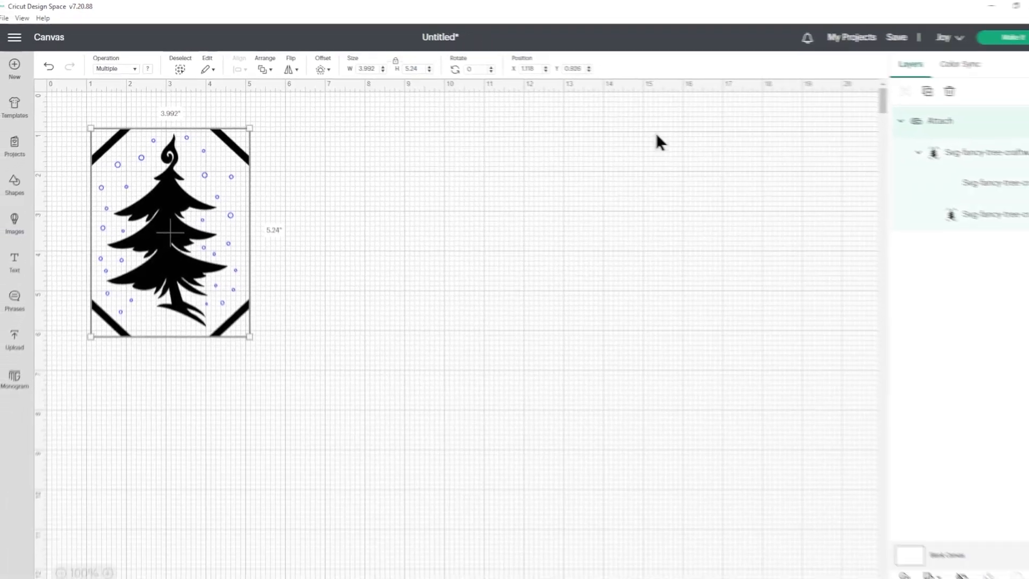
- Preview the resized design with the On Card Mat load type, open the list of material sizes, and return to the canvas
left_click(985, 35)
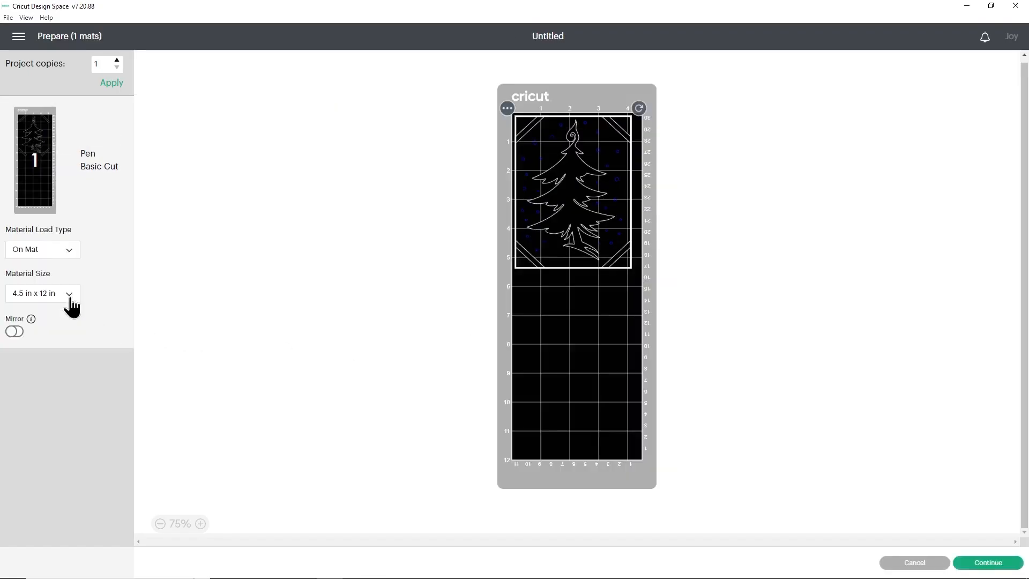
left_click(57, 250)
left_click(62, 300)
left_click(62, 268)
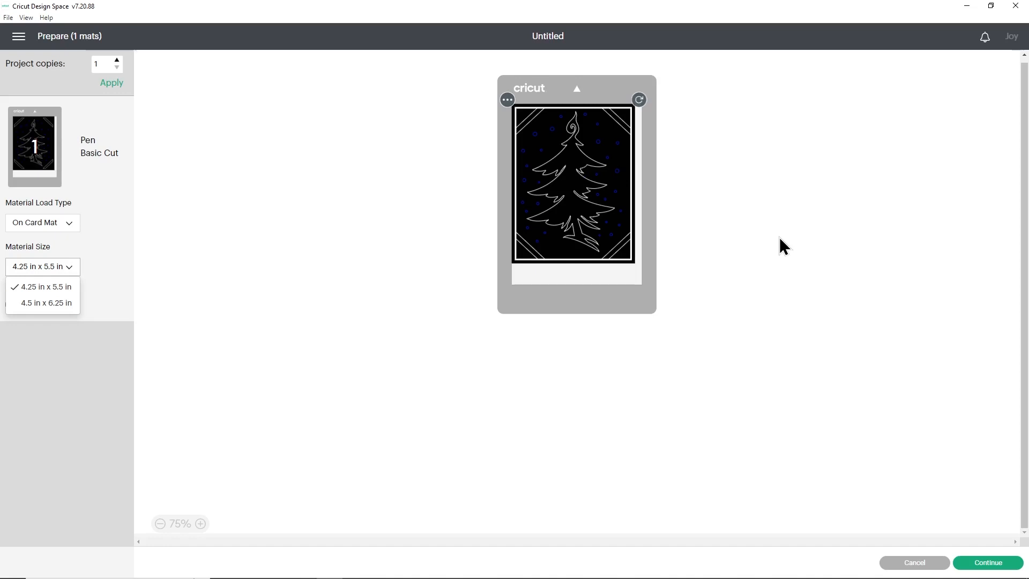
left_click(911, 563)
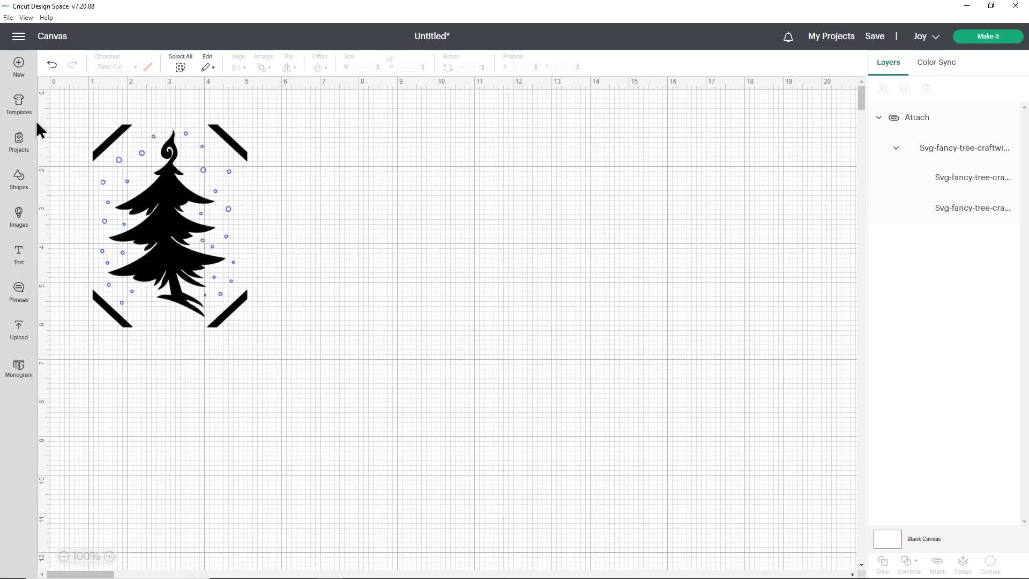
- Replace the tree design with a new blank project and open the image upload page
left_click(19, 65)
left_click(541, 57)
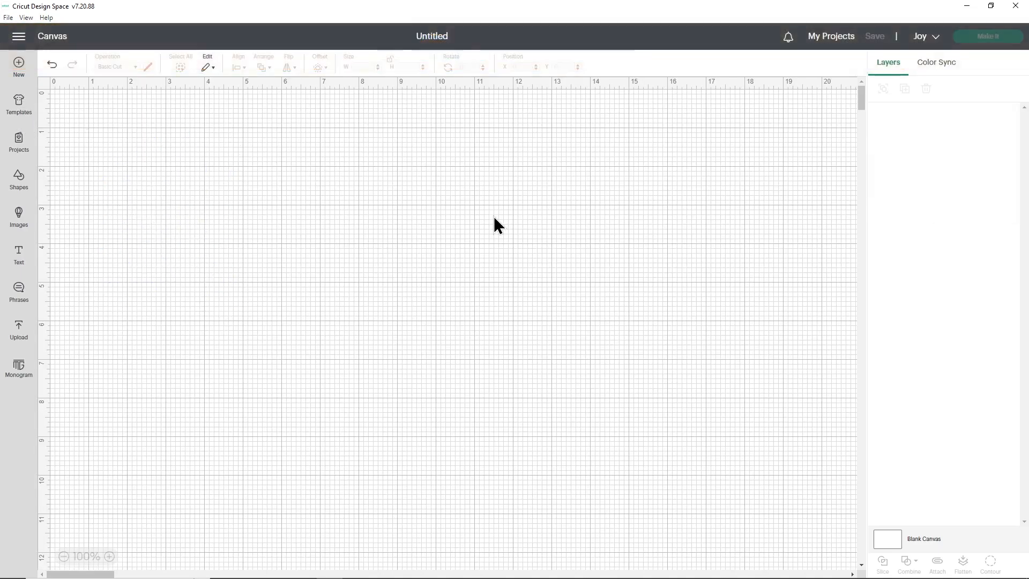
left_click(24, 343)
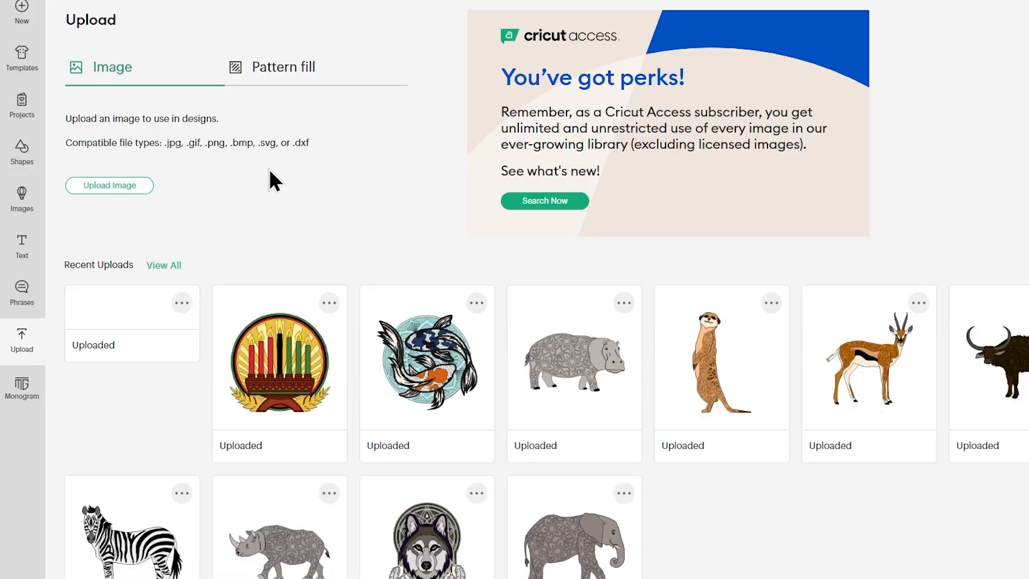
- Load svg-a2-fancy-tree-craftwithsarah.svg from the SVG Files folder of "2 Cricut Explore or Maker Version" for uploading
left_click(131, 184)
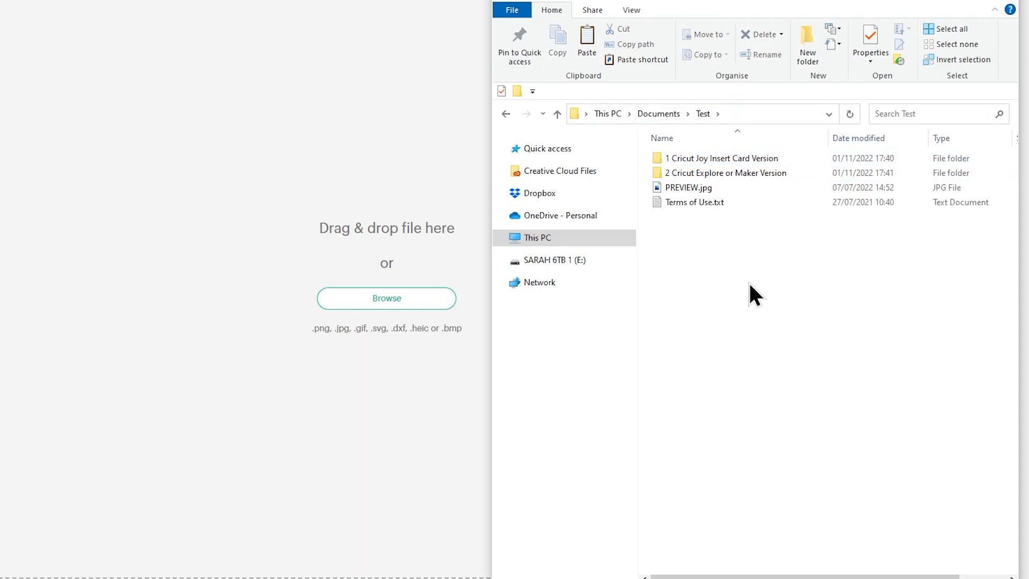
double_click(733, 174)
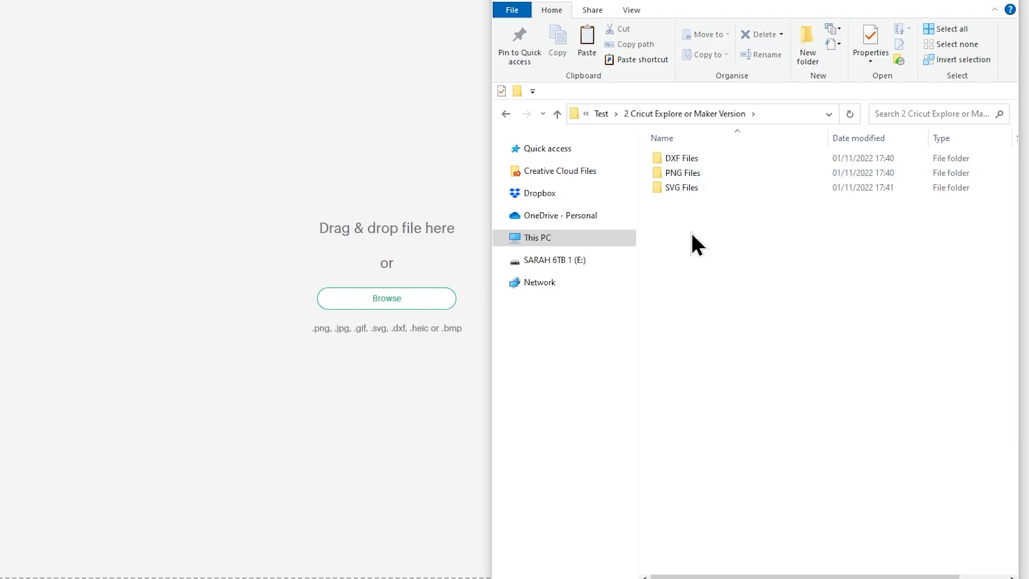
double_click(685, 188)
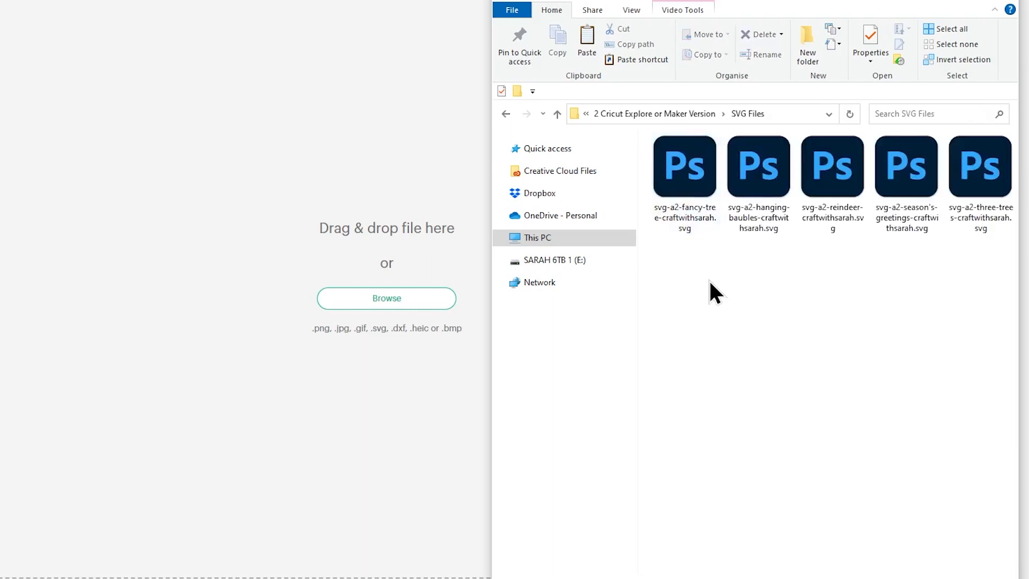
left_click(697, 182)
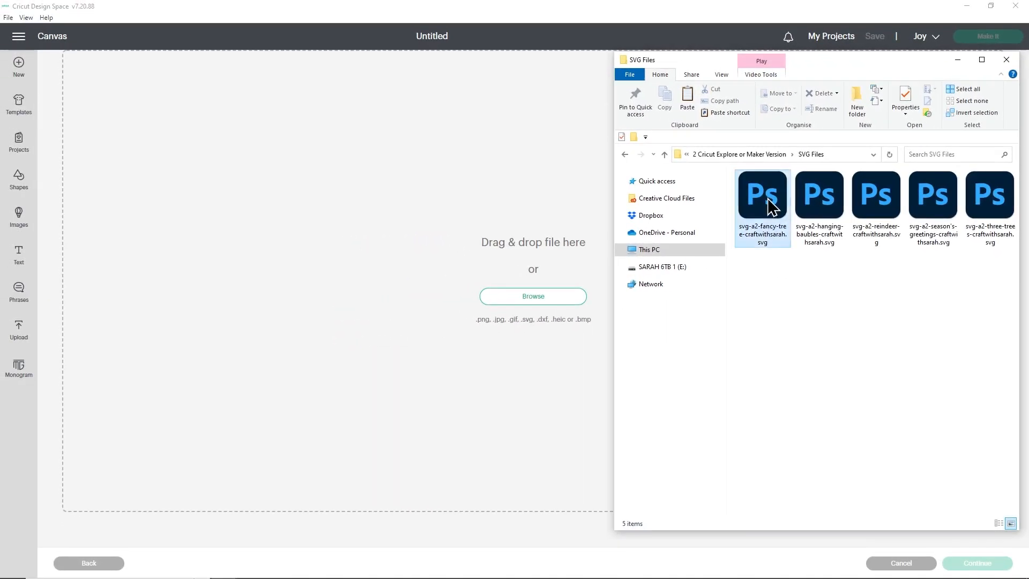
left_click_drag(771, 206, 469, 297)
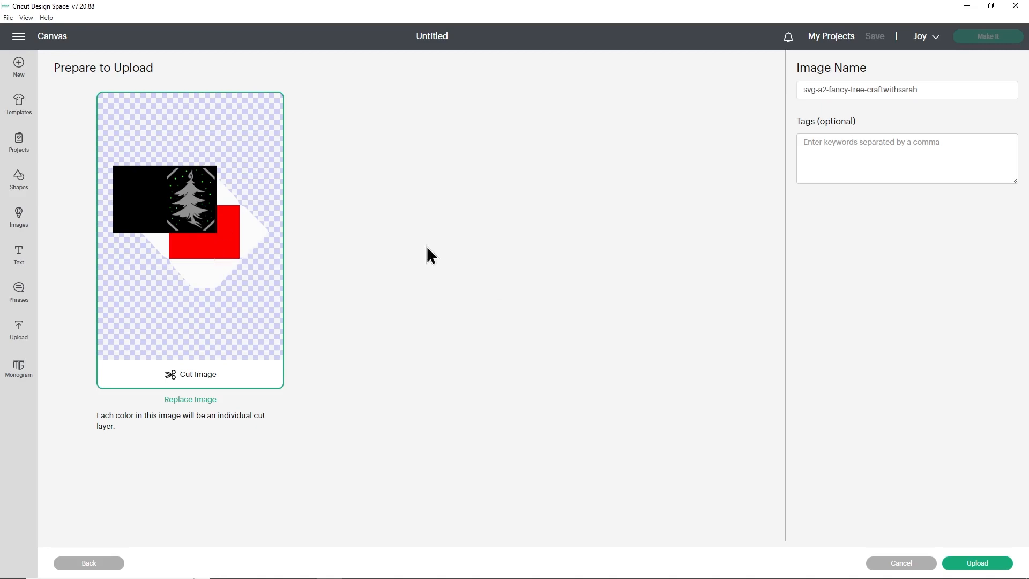
- Finish uploading the fancy tree image under its existing name and add it to the canvas
left_click(977, 563)
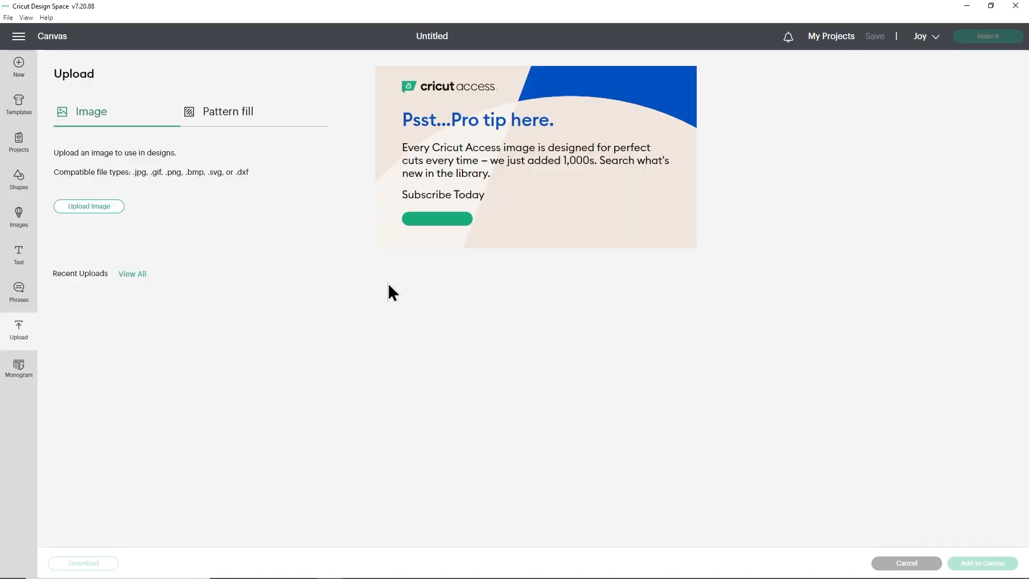
left_click(126, 309)
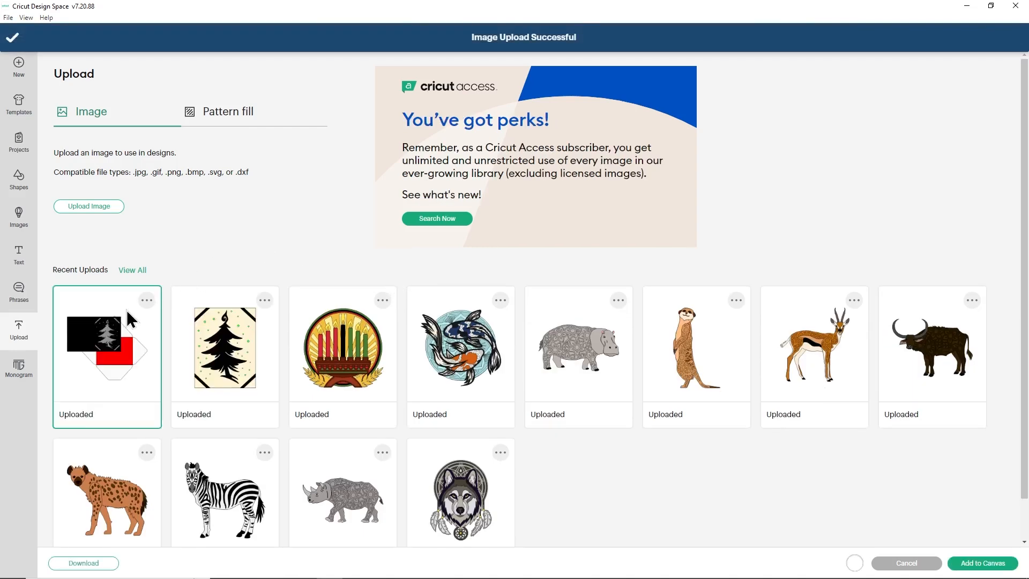
left_click(997, 564)
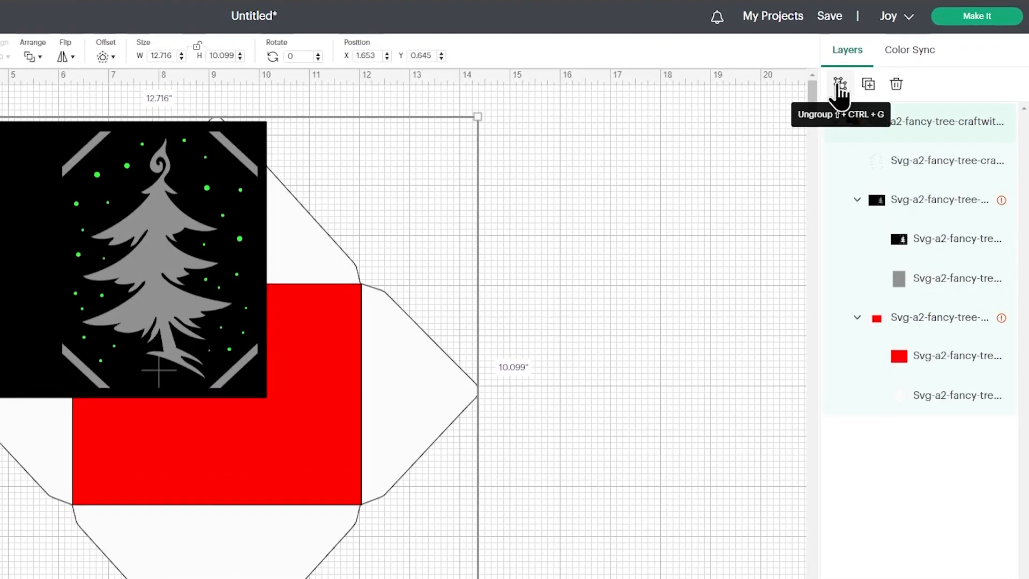
- Ungroup the imported fancy tree design and select the black and grey card group
left_click(839, 88)
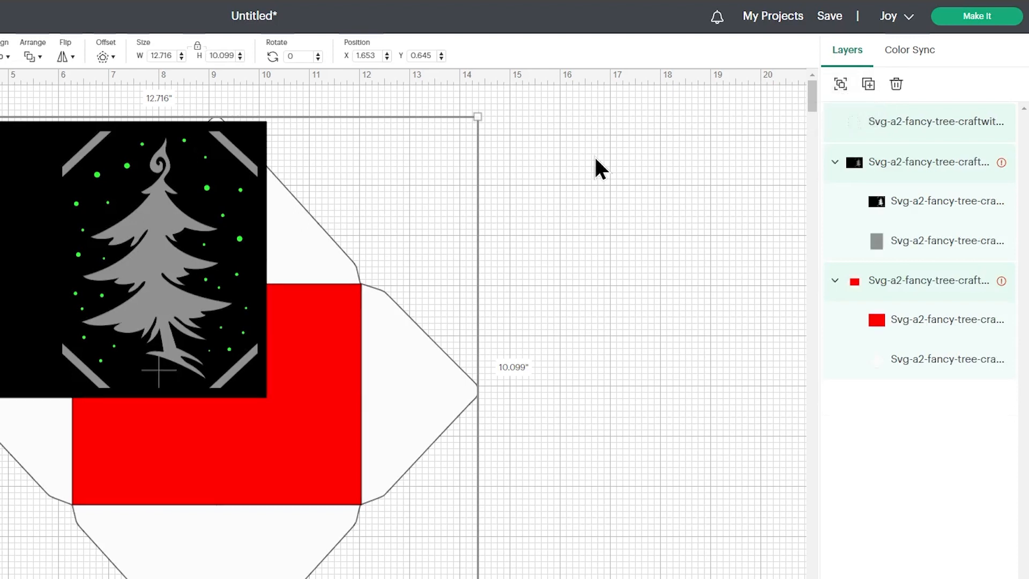
left_click(595, 164)
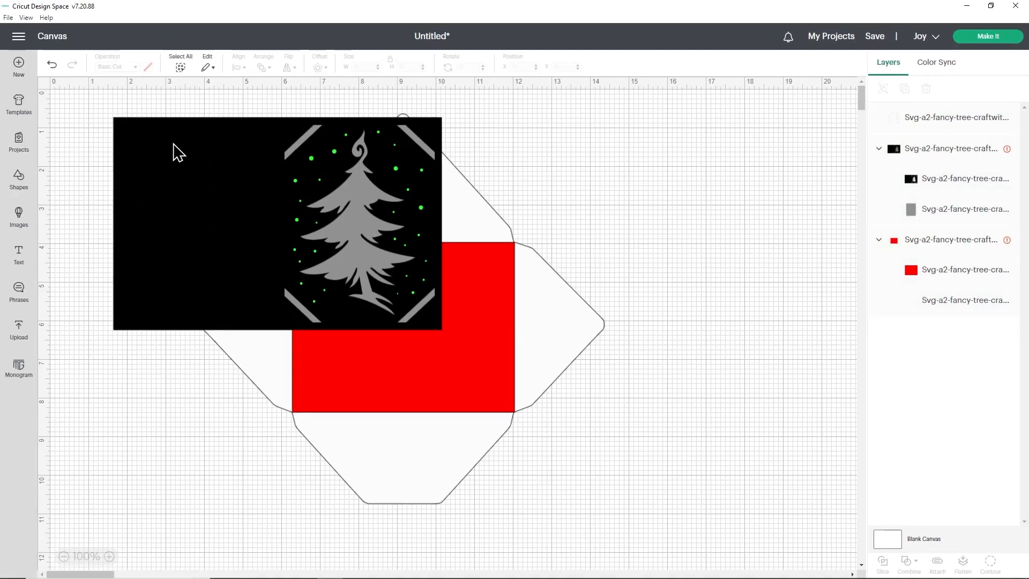
left_click(24, 161)
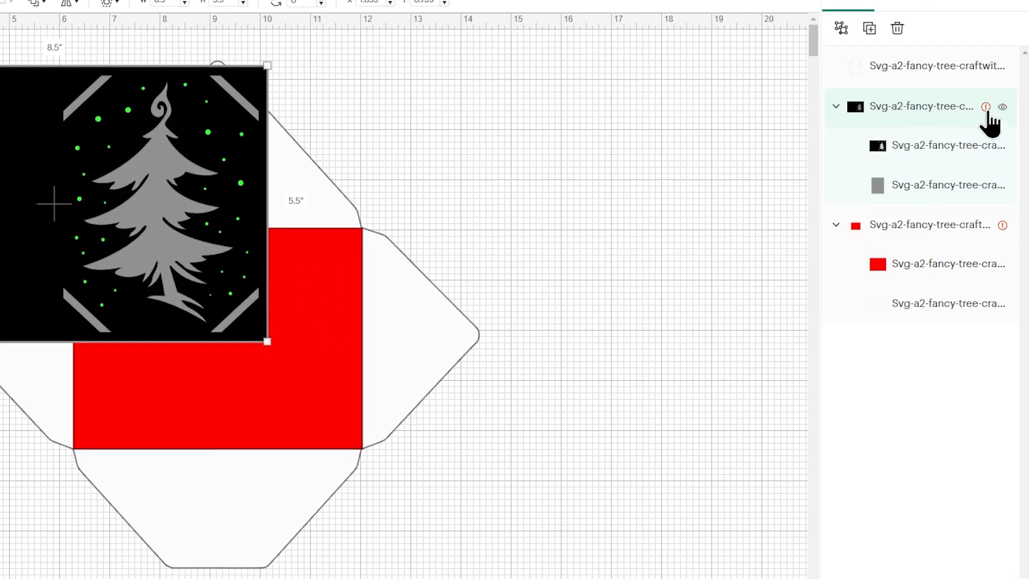
- Switch the machine the project is optimized for to Cricut Maker
mouse_move(986, 111)
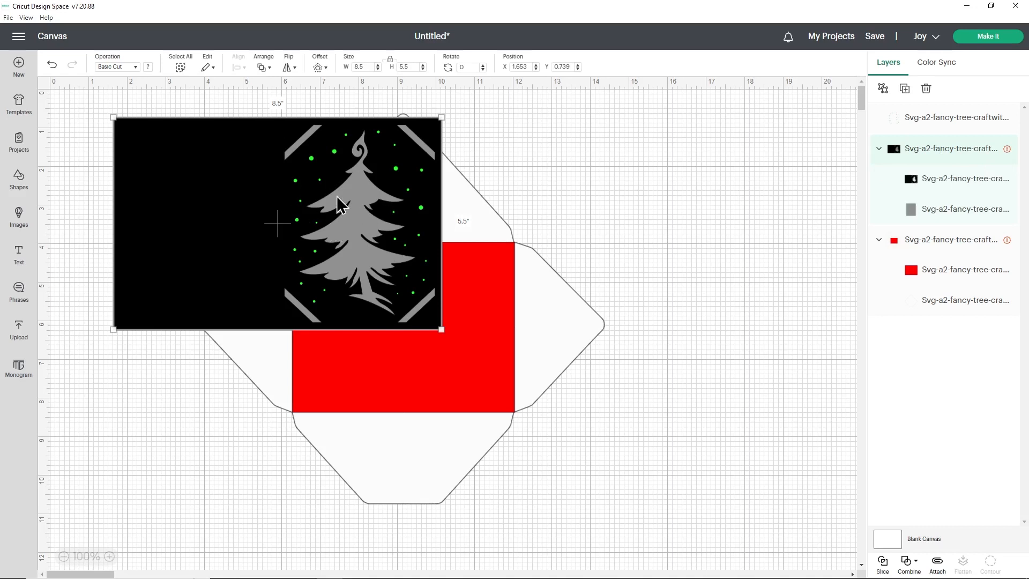
left_click(926, 40)
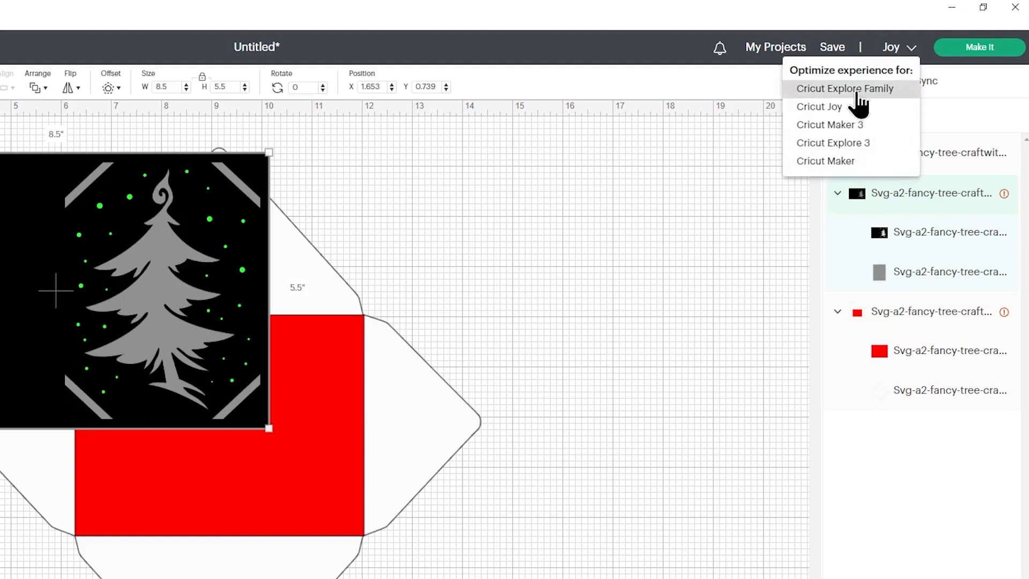
left_click(821, 162)
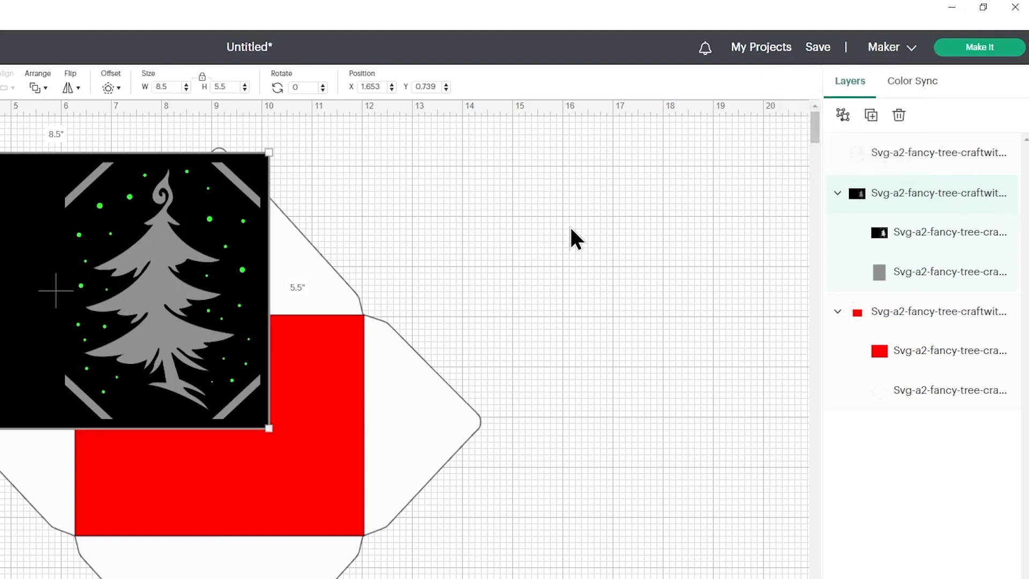
- Recolor the black card base layer light blue
left_click(930, 192)
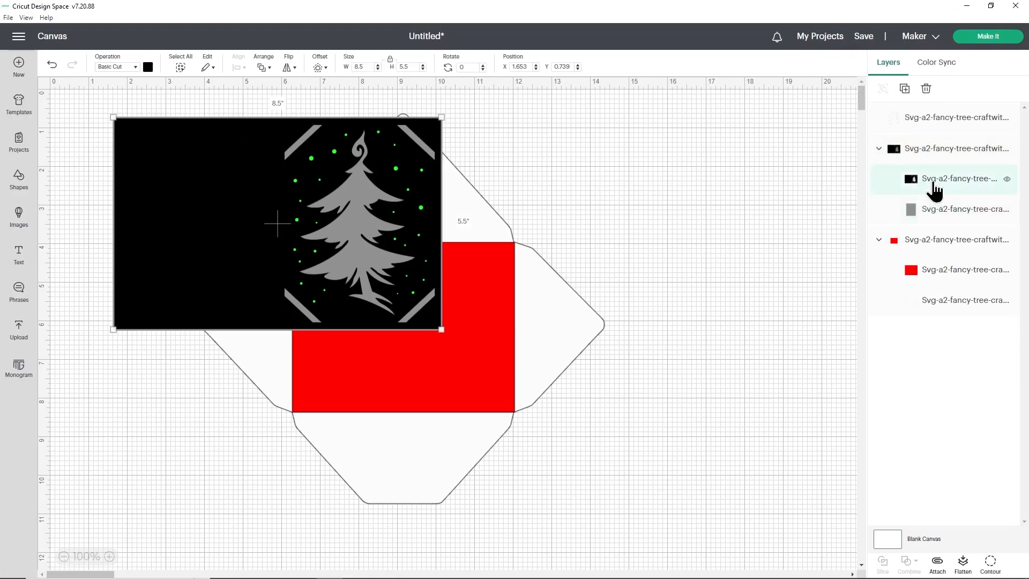
left_click(148, 67)
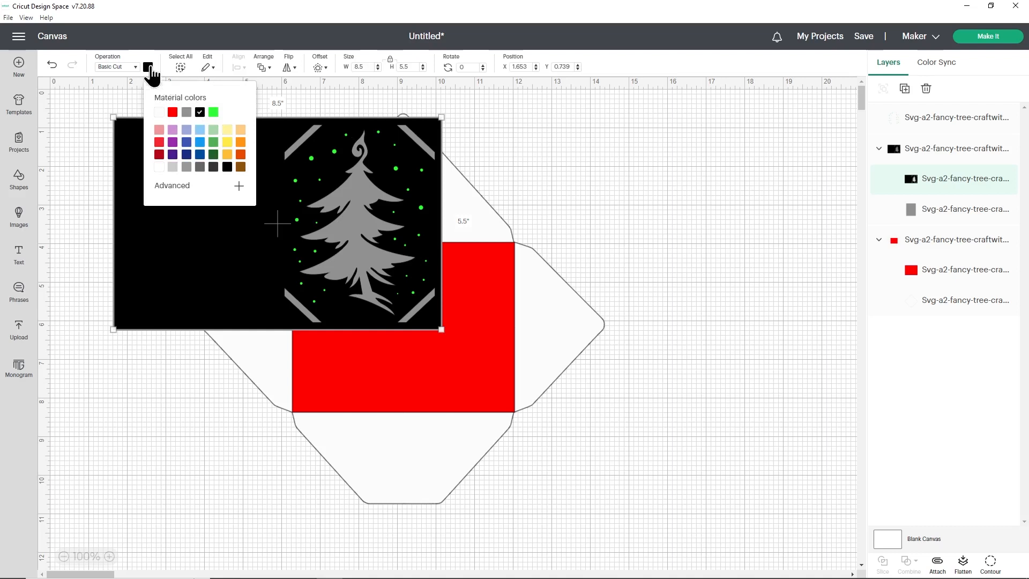
left_click(201, 133)
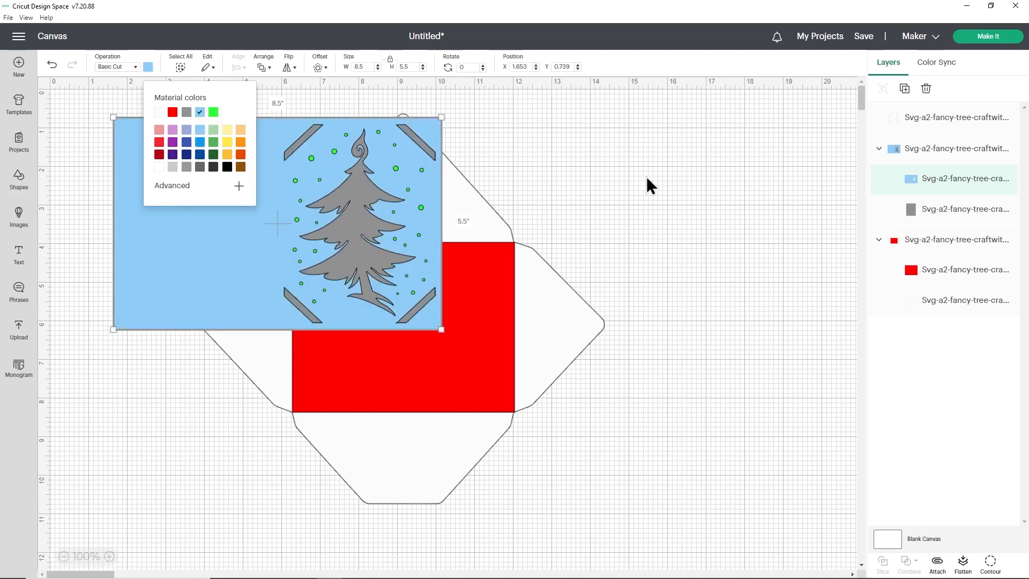
left_click(647, 180)
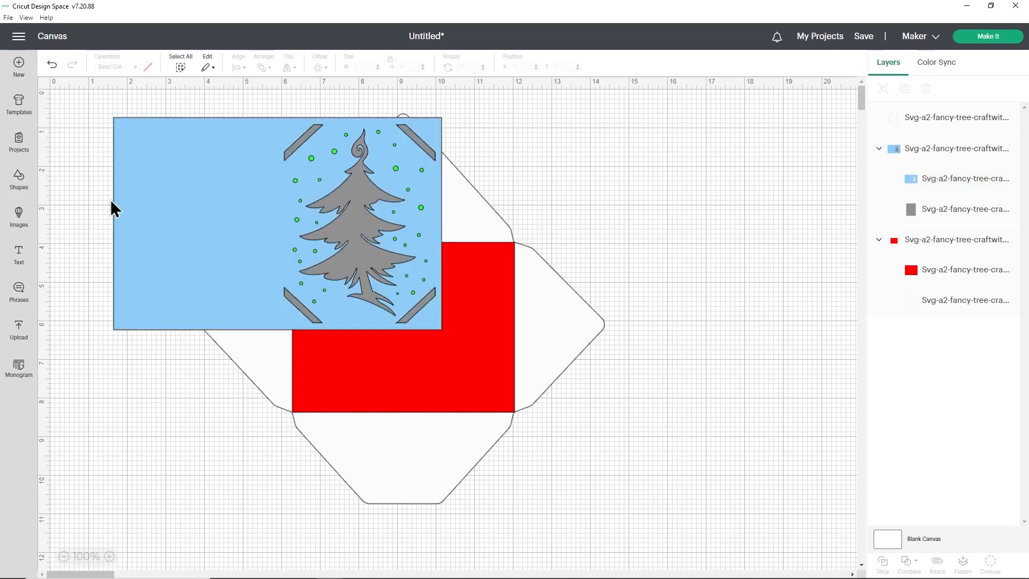
- Change the operation of the green dots layer around the tree to Pen
left_click(109, 557)
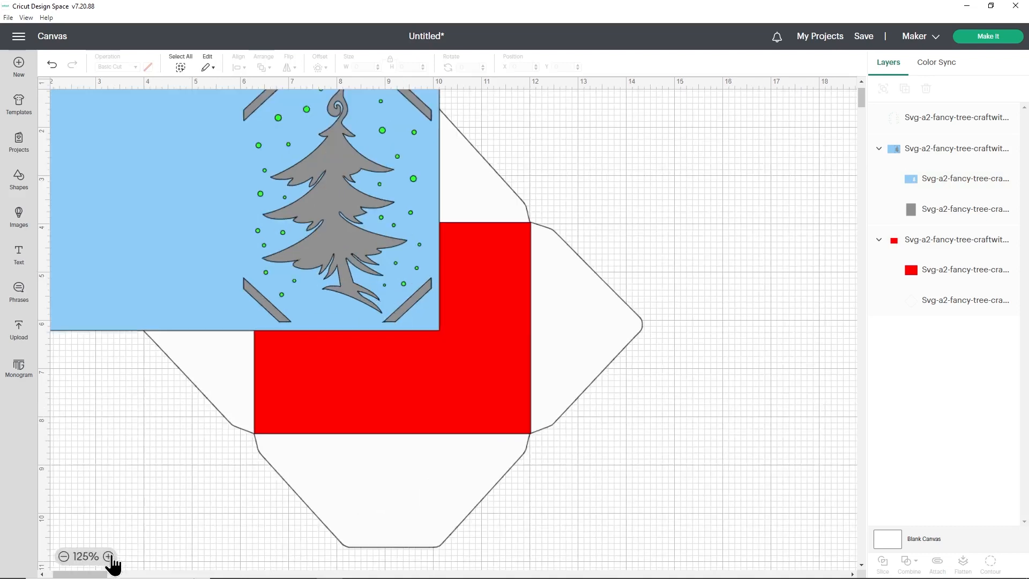
left_click(109, 556)
scroll(198, 298, "up", 2)
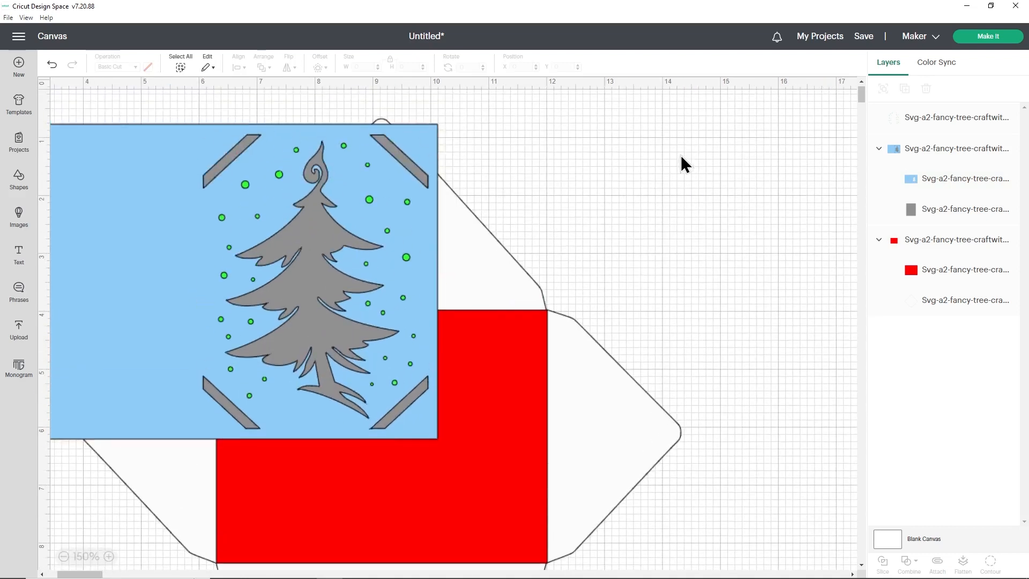
left_click(943, 122)
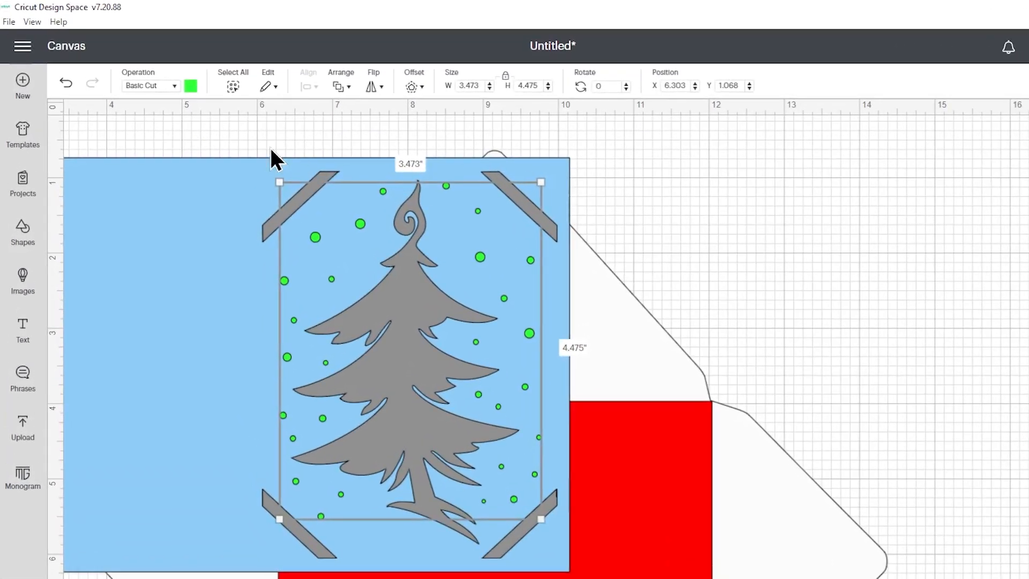
left_click(172, 89)
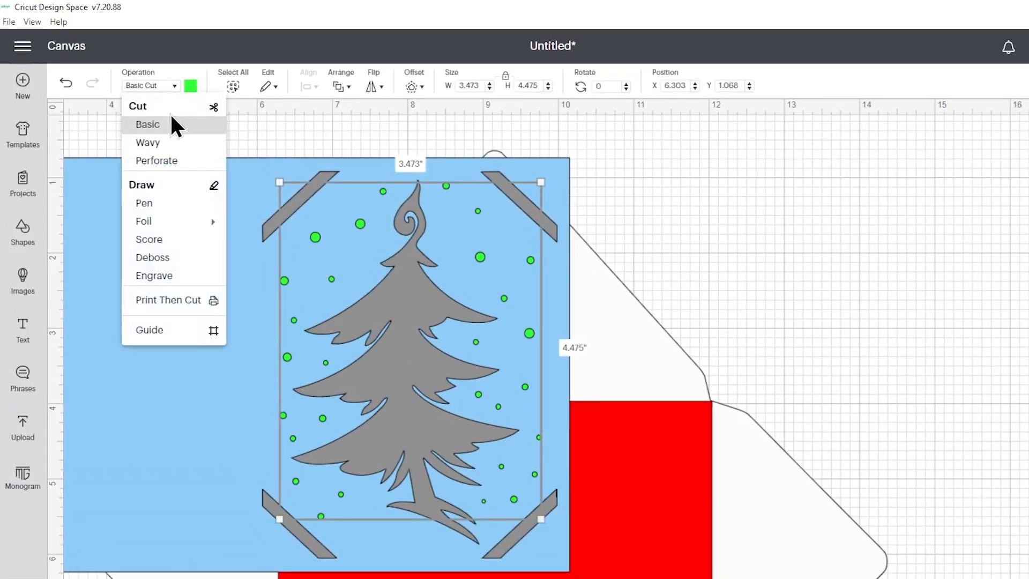
left_click(157, 204)
- Give the dots a dark blue pen color from the F - Fine Point (0.4mm) pens
left_click(191, 86)
scroll(261, 212, "down", 10)
scroll(267, 210, "up", 3)
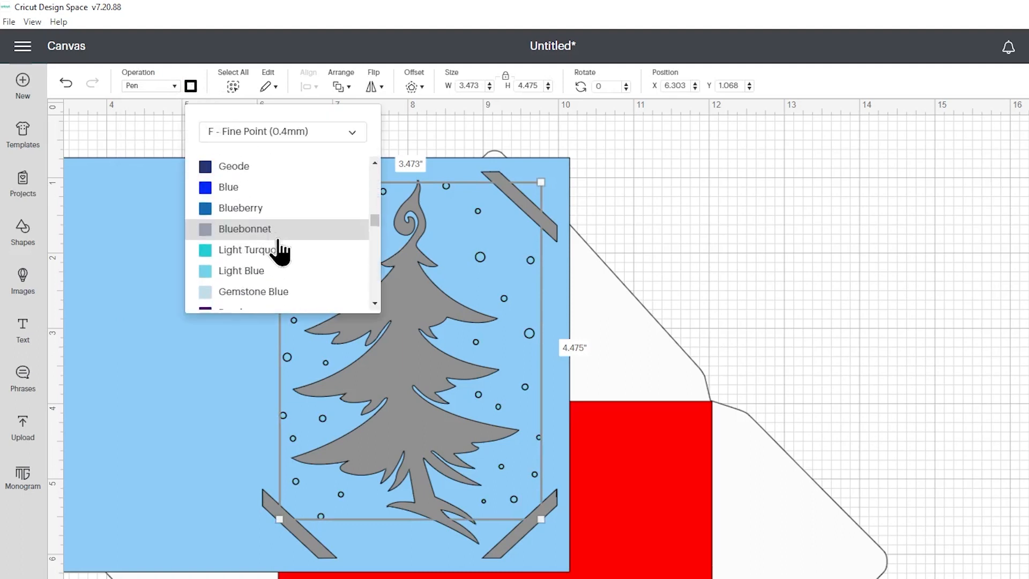
left_click(767, 231)
left_click(765, 227)
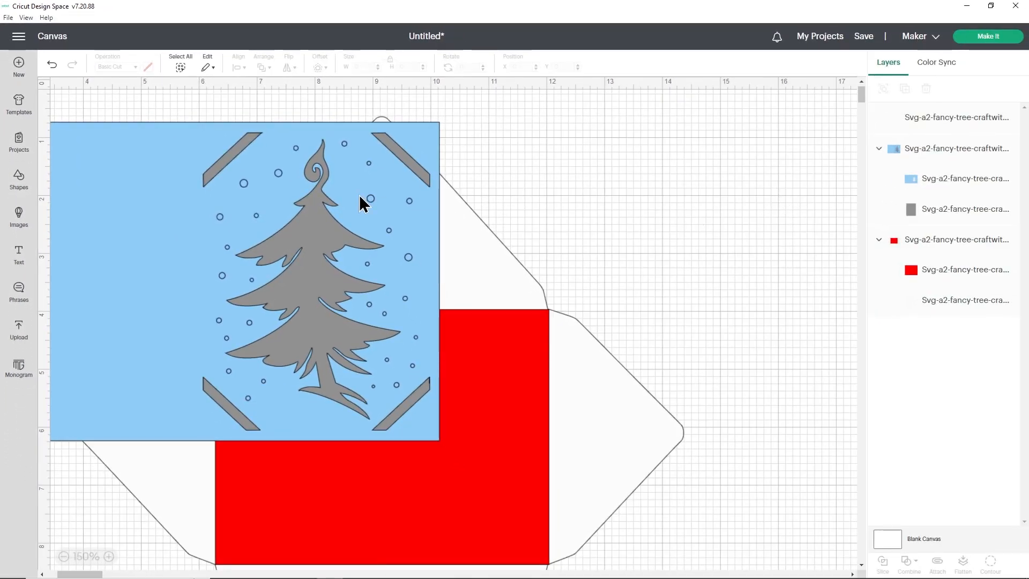
- Ungroup the card group so the blue card base and the grey insert are separate layers
left_click(157, 183)
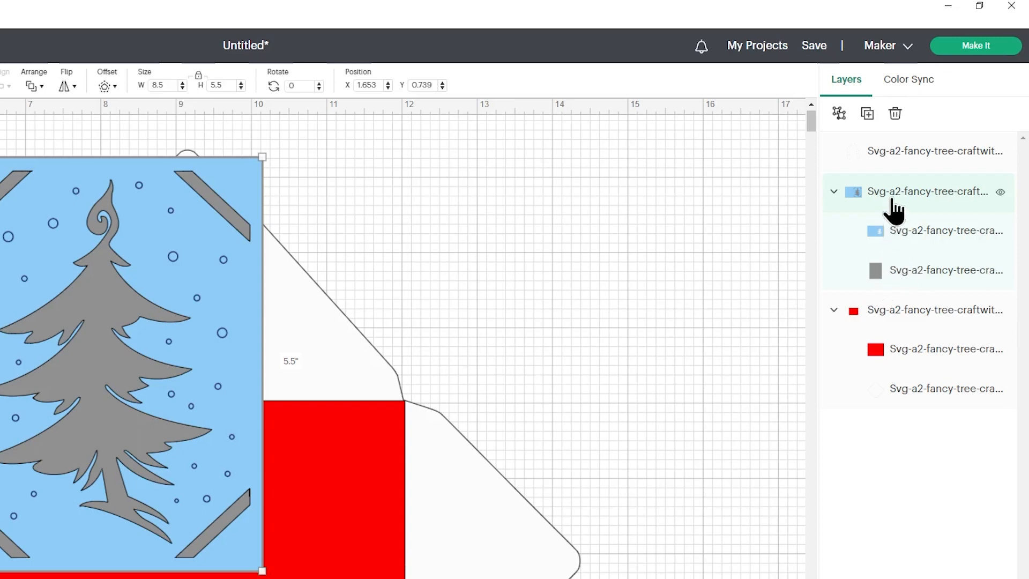
left_click(839, 114)
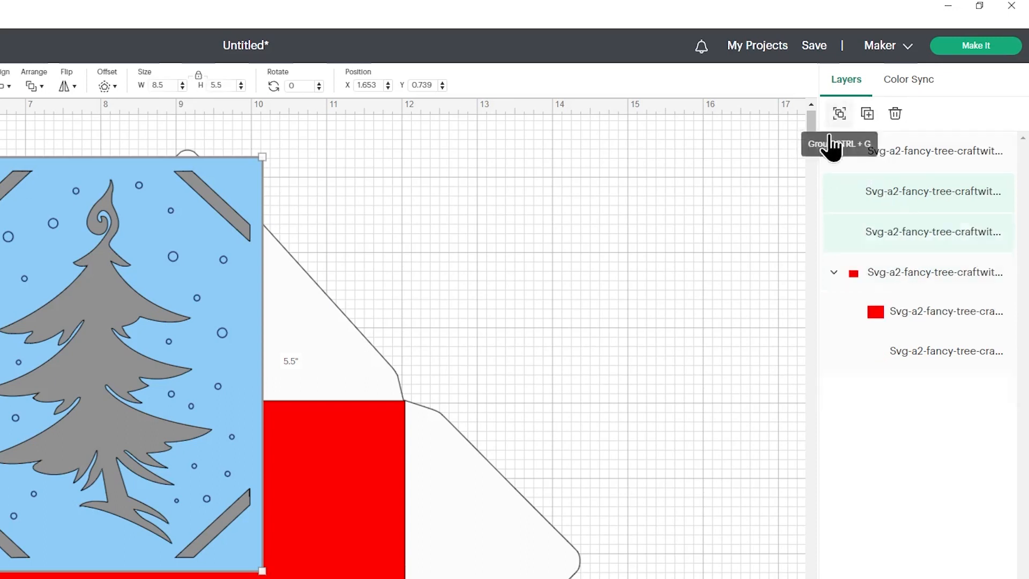
left_click(761, 230)
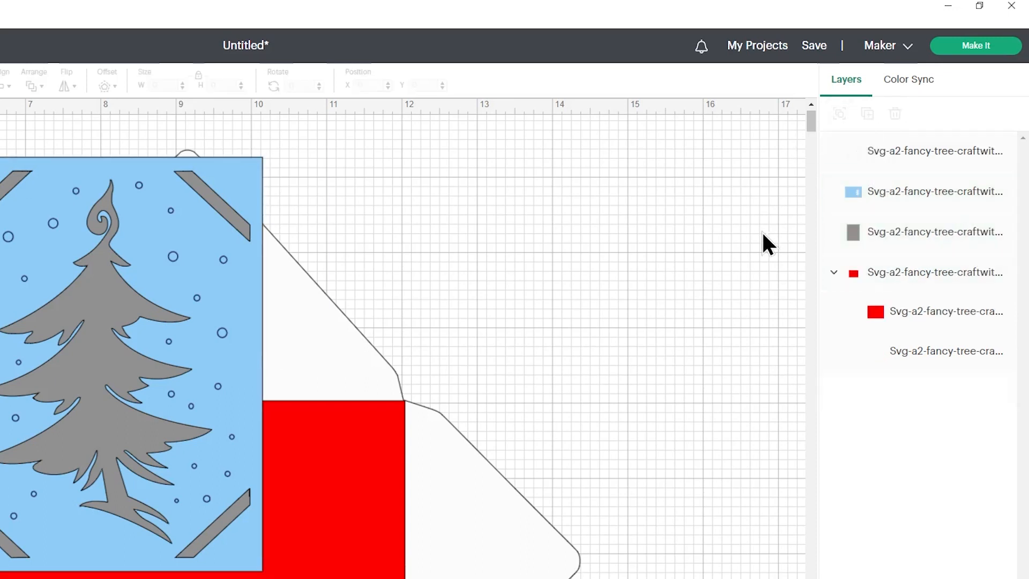
- Rename the pen dots layer as "draw"
left_click(917, 167)
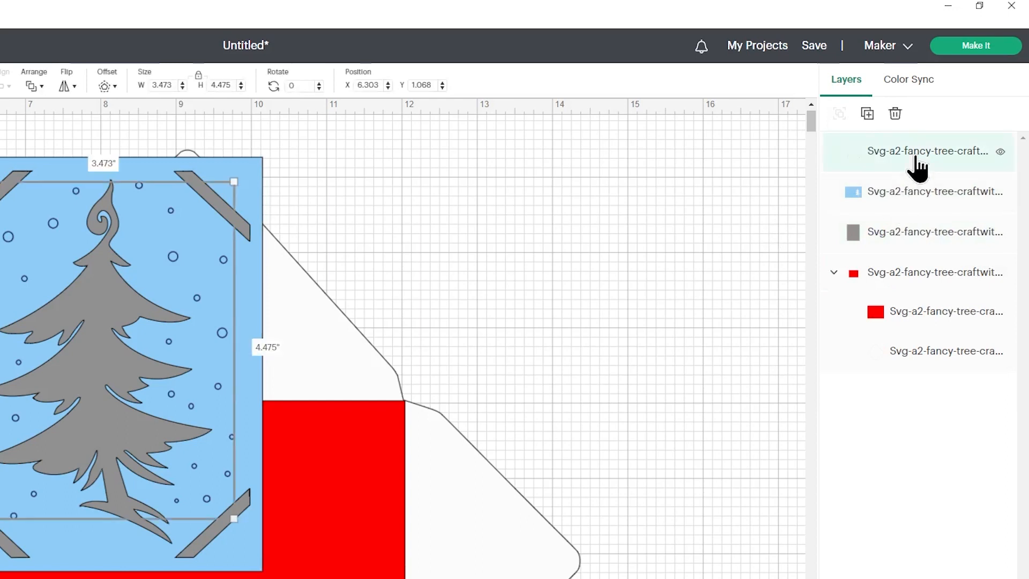
double_click(900, 153)
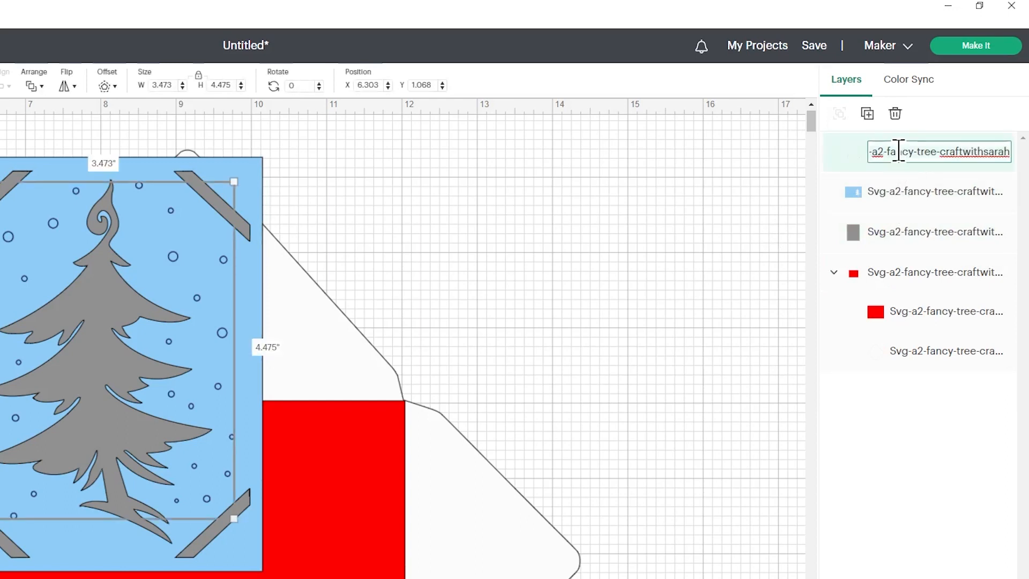
key("ctrl+a")
type("dr")
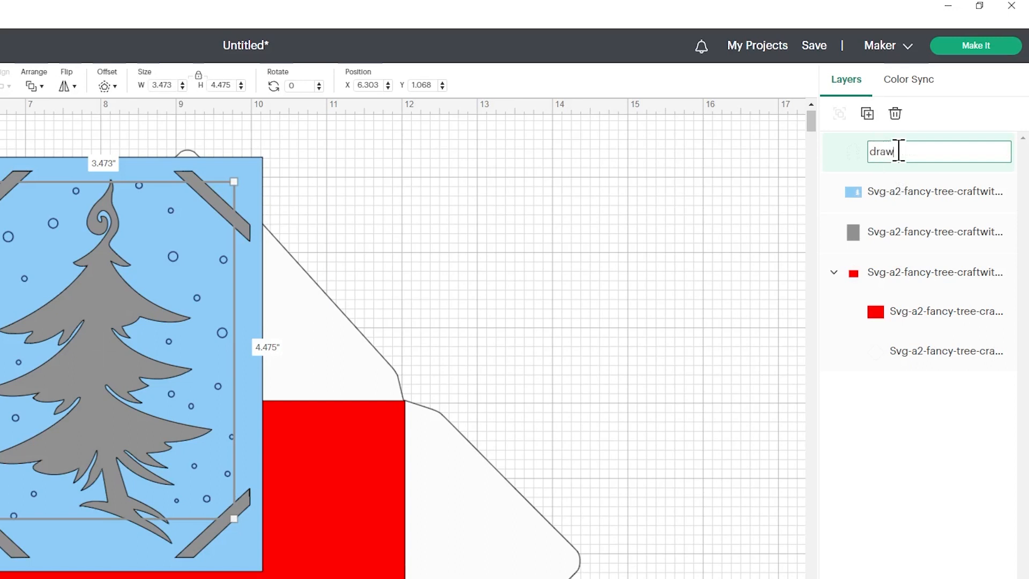
type("aw")
key("Return")
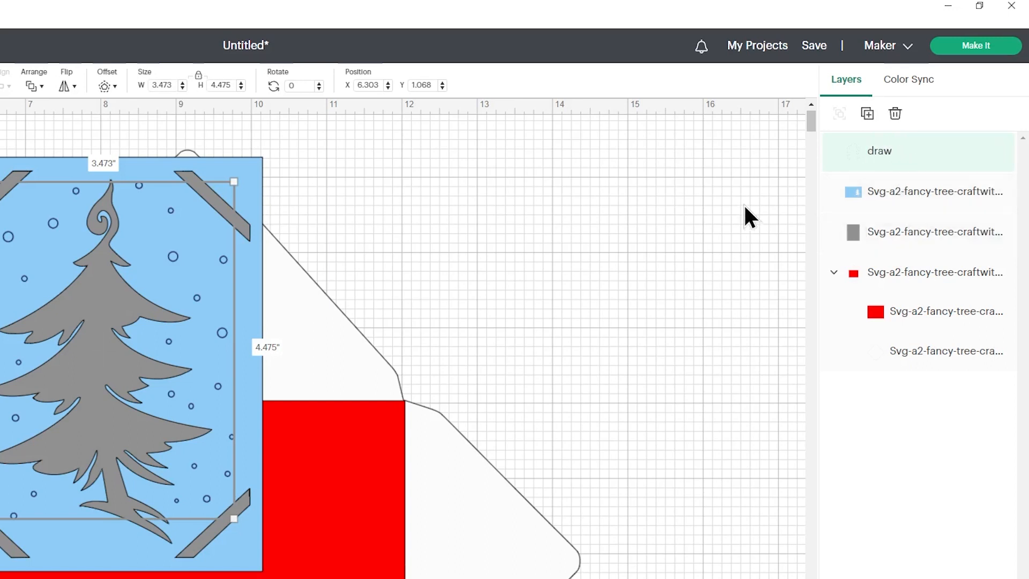
- Rename the light blue card layer as "card base"
double_click(902, 193)
key("ctrl+a")
type("d")
type("ard base")
key("Return")
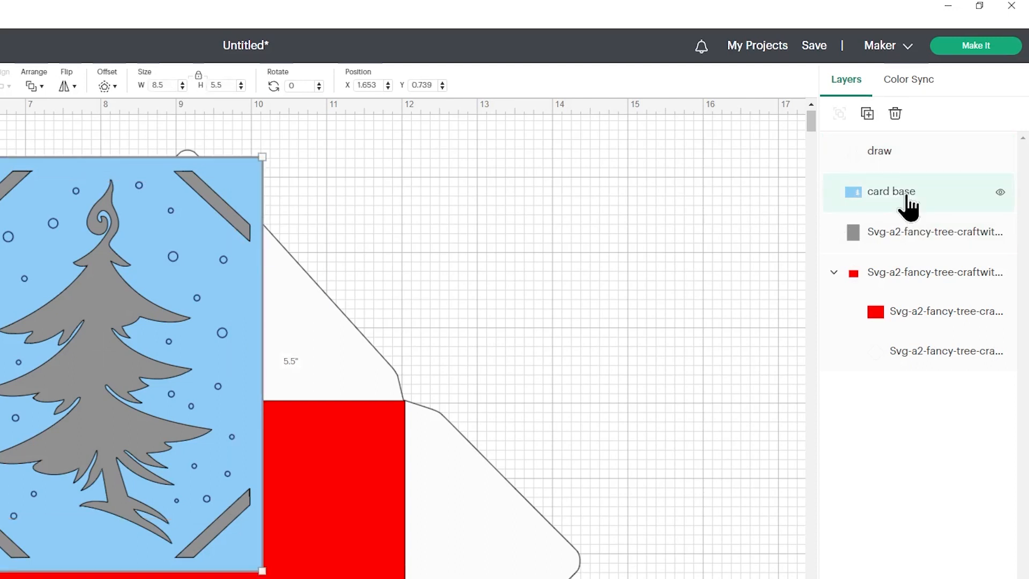
- Rename the grey layer behind the tree cutout as "insert"
double_click(890, 232)
key("ctrl+a")
type("in")
key("Return")
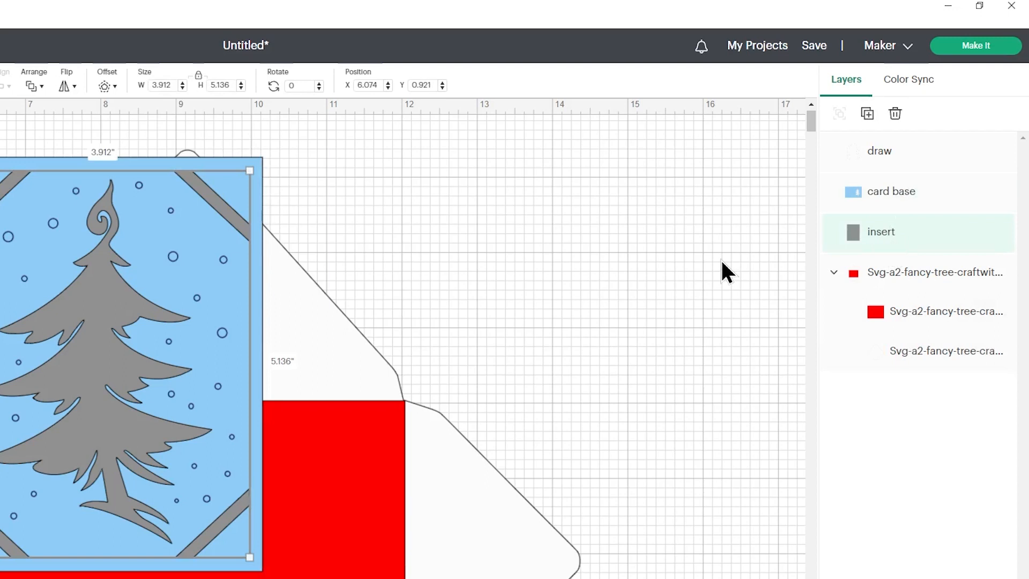
- Attach the draw layer to the card base layer
left_click(905, 166)
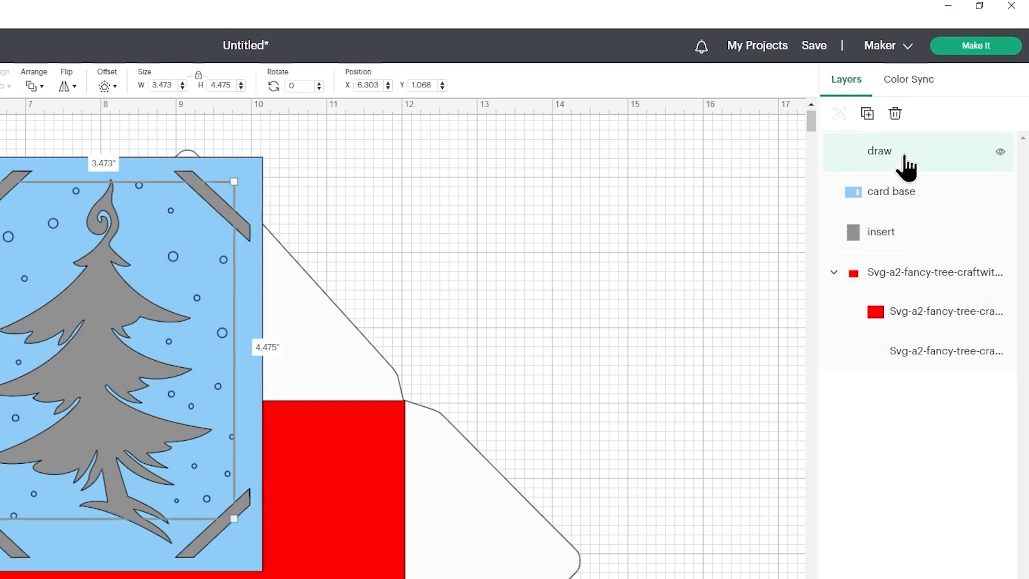
left_click(934, 194)
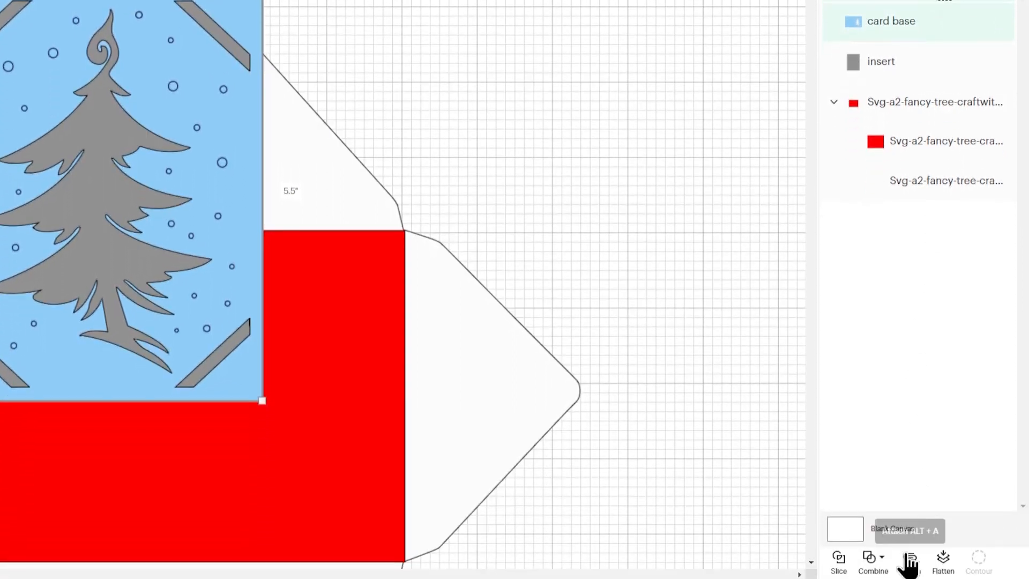
left_click(910, 558)
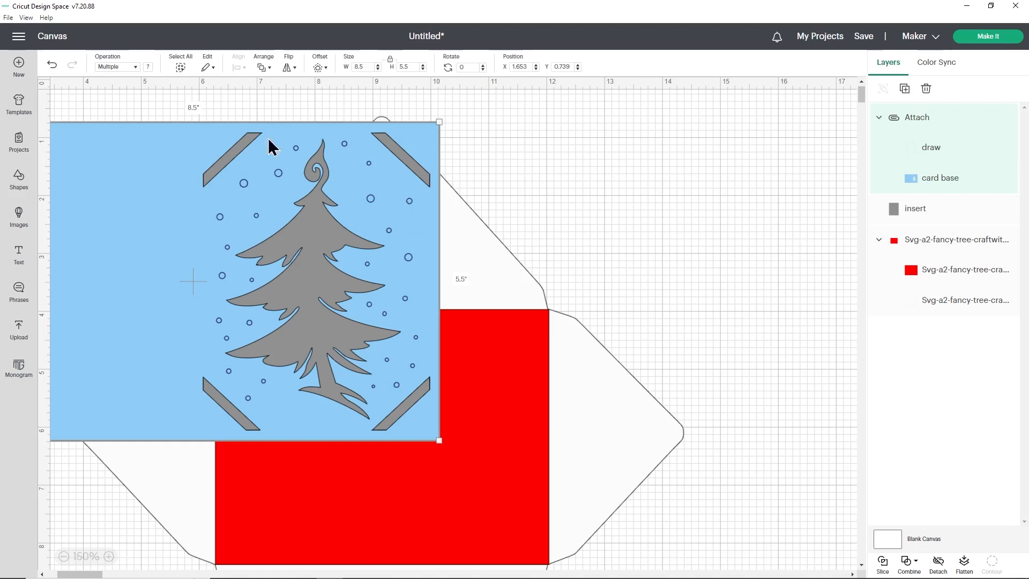
- Undo the last attachment, and add a score line with a height of 5.5 in
left_click(52, 65)
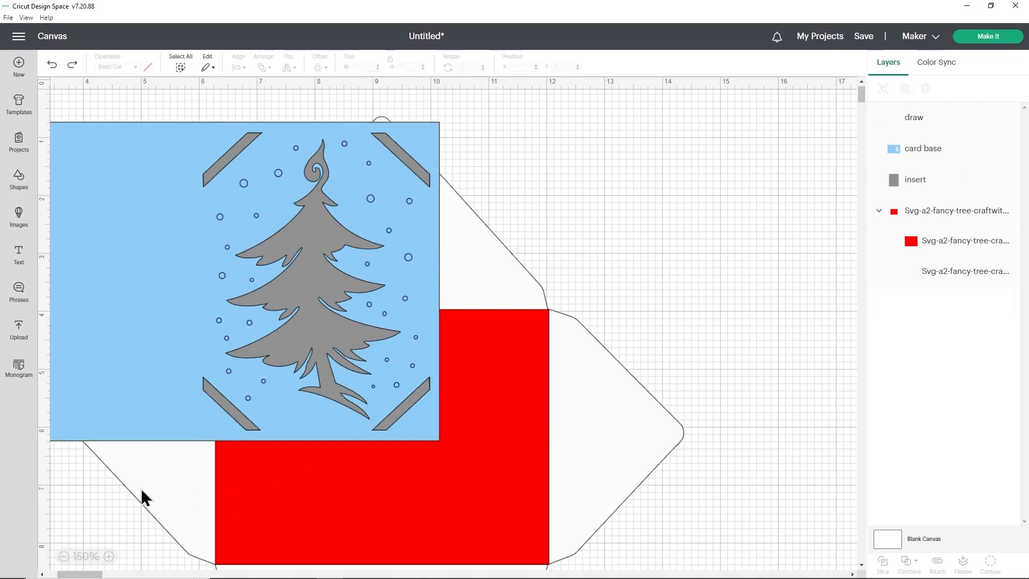
left_click_drag(104, 574, 69, 573)
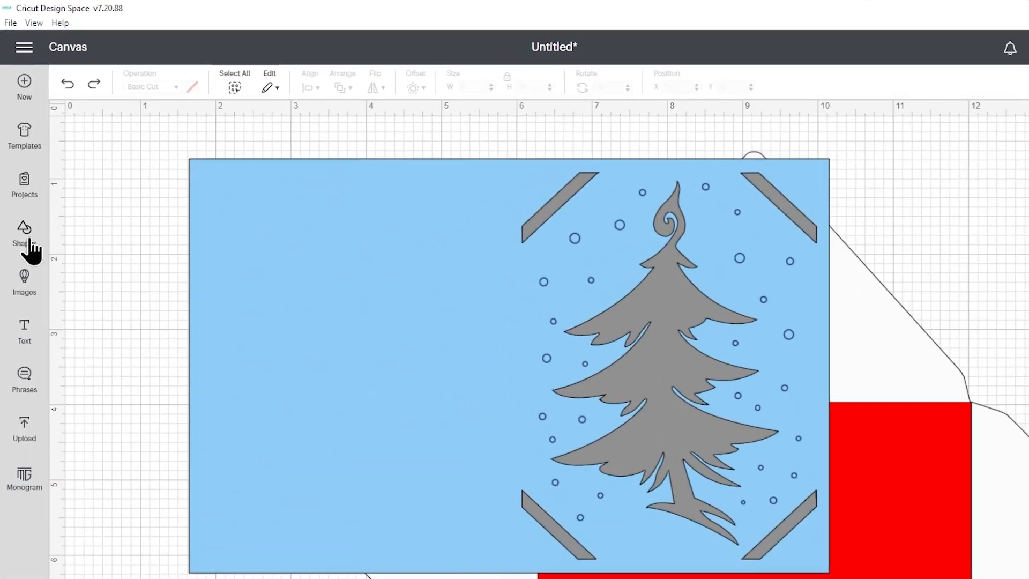
left_click(23, 185)
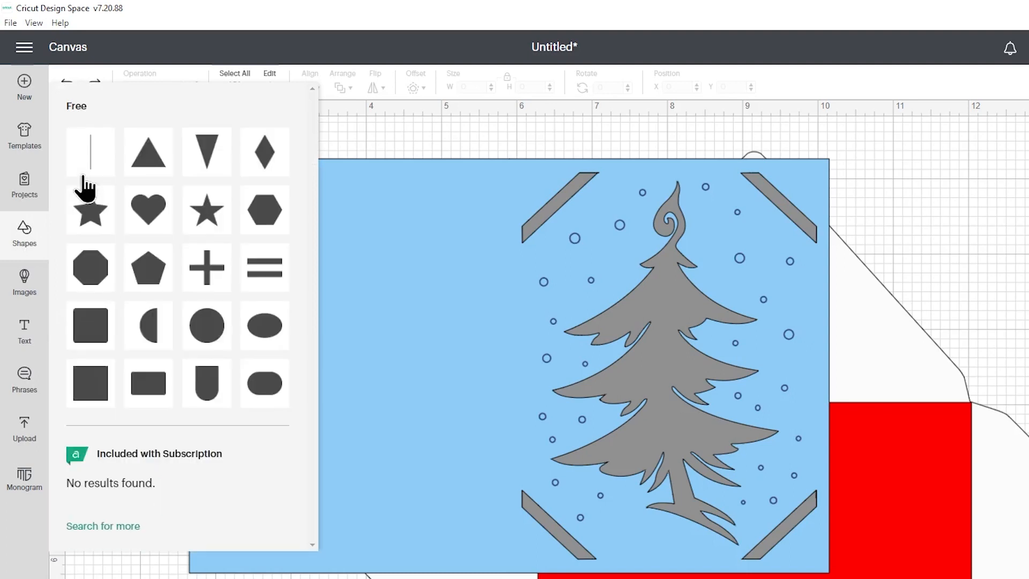
left_click(83, 177)
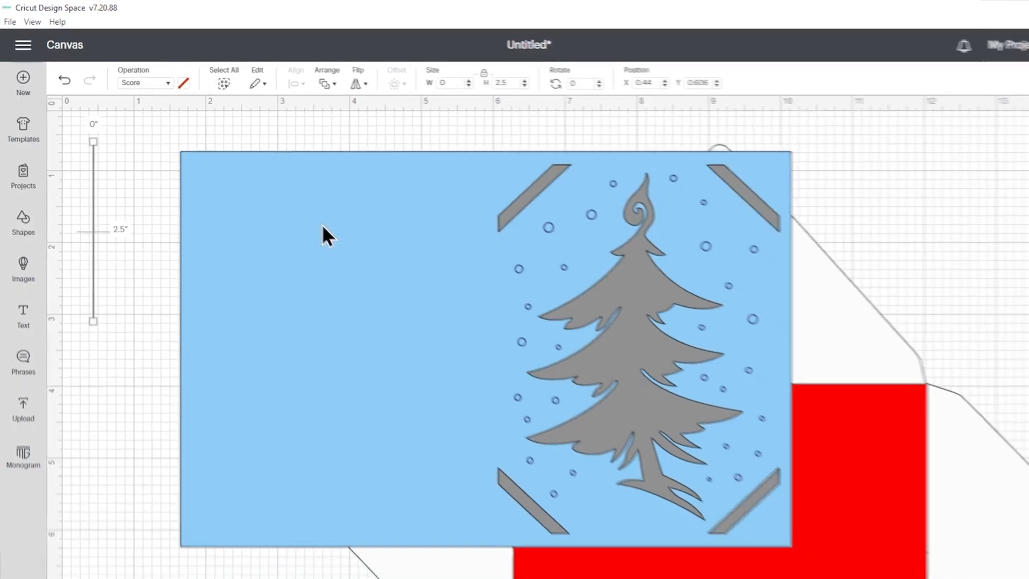
left_click(323, 228)
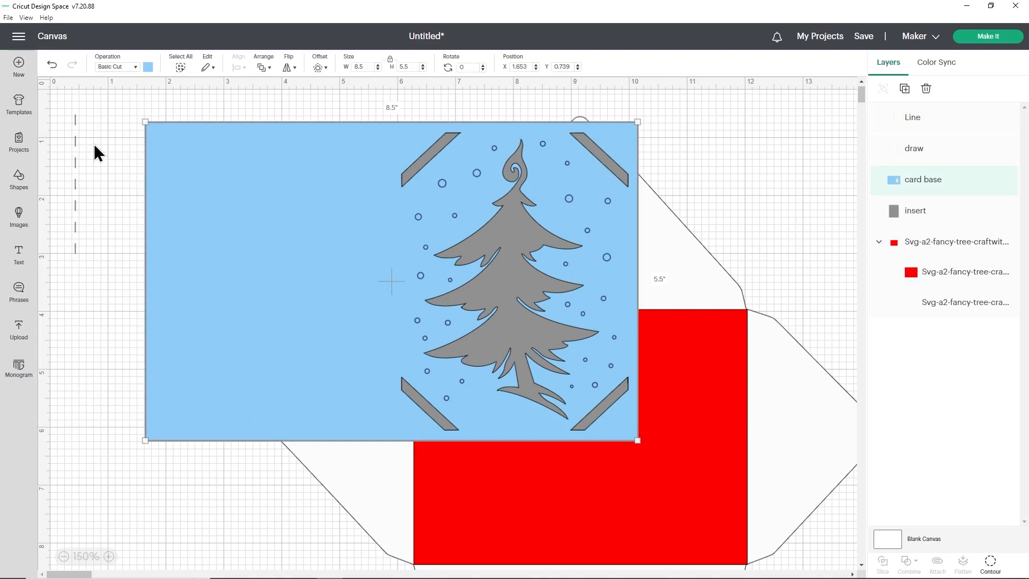
left_click(75, 154)
left_click(404, 66)
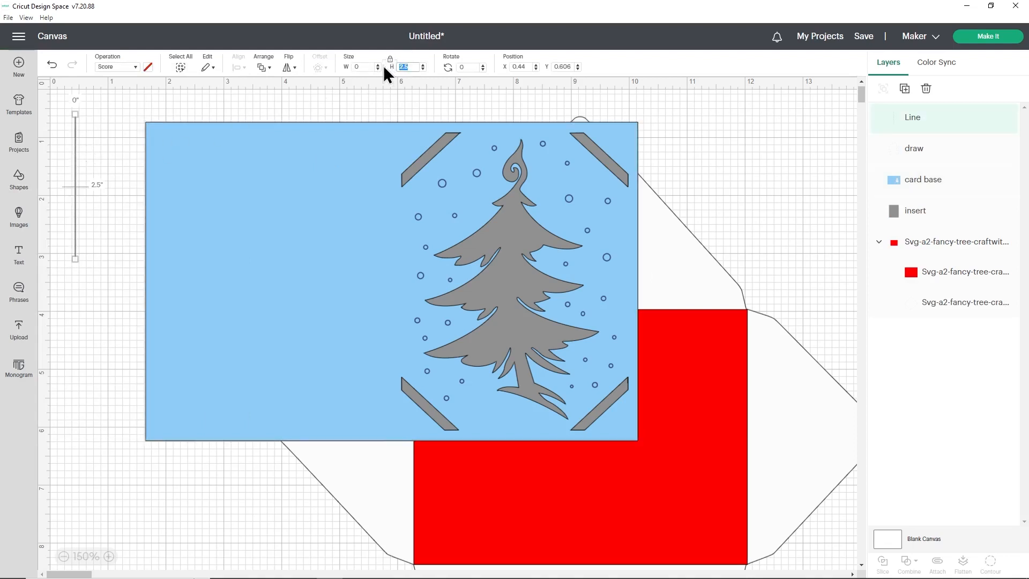
type("5.5")
key("Return")
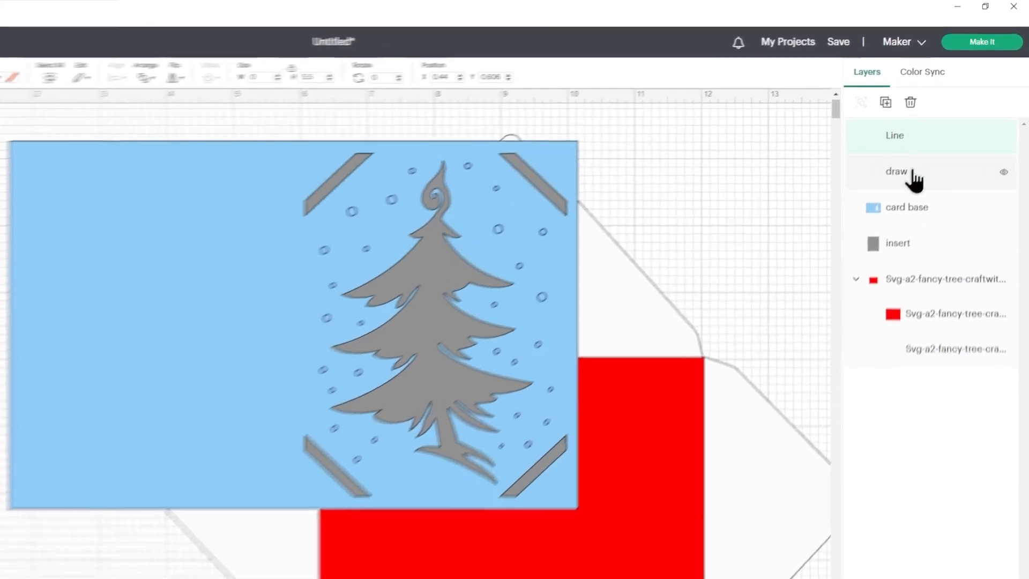
- Group the draw and card base layers together, leaving the score line out of the group
left_click(916, 149)
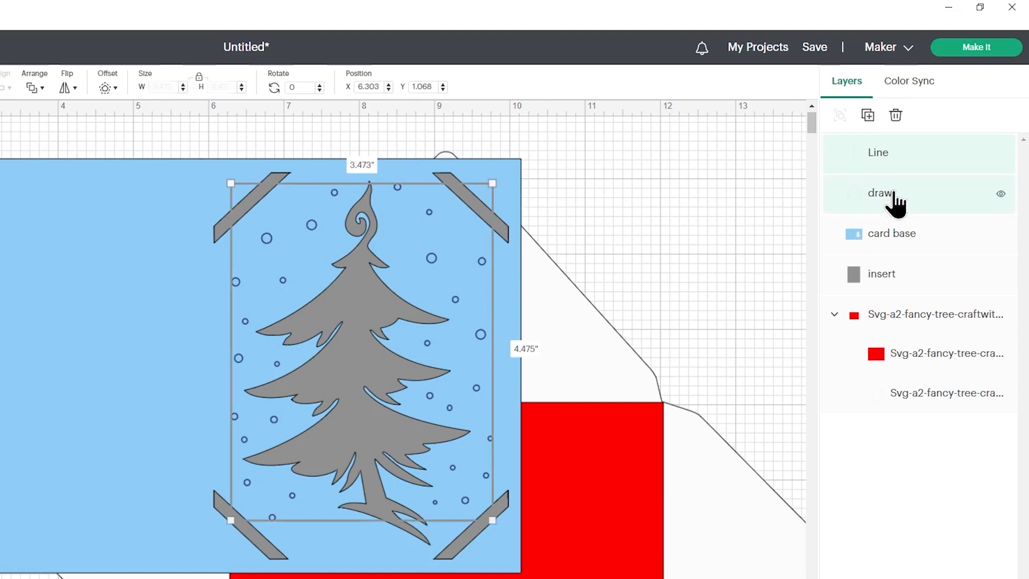
left_click(893, 239, "shift")
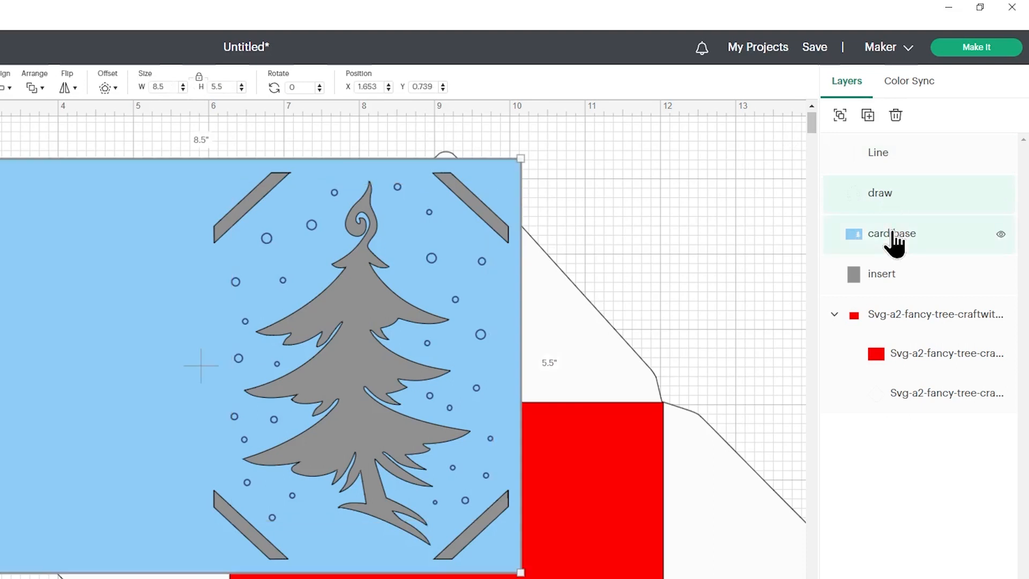
left_click(841, 115)
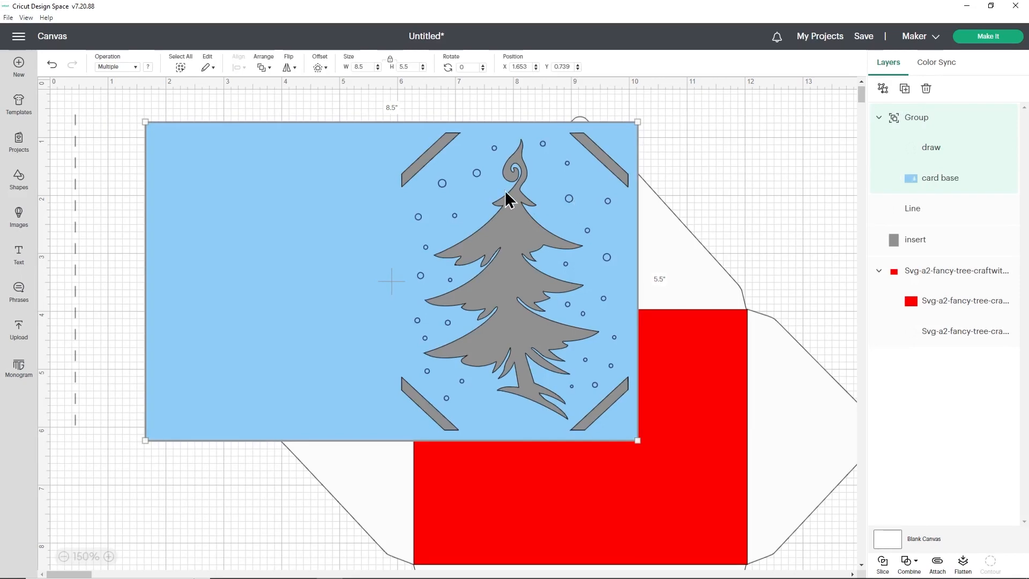
- Align the score line to the centre of the grouped card base
left_click_drag(315, 193, 373, 187)
left_click(75, 157, "shift")
left_click(177, 99)
left_click(287, 177)
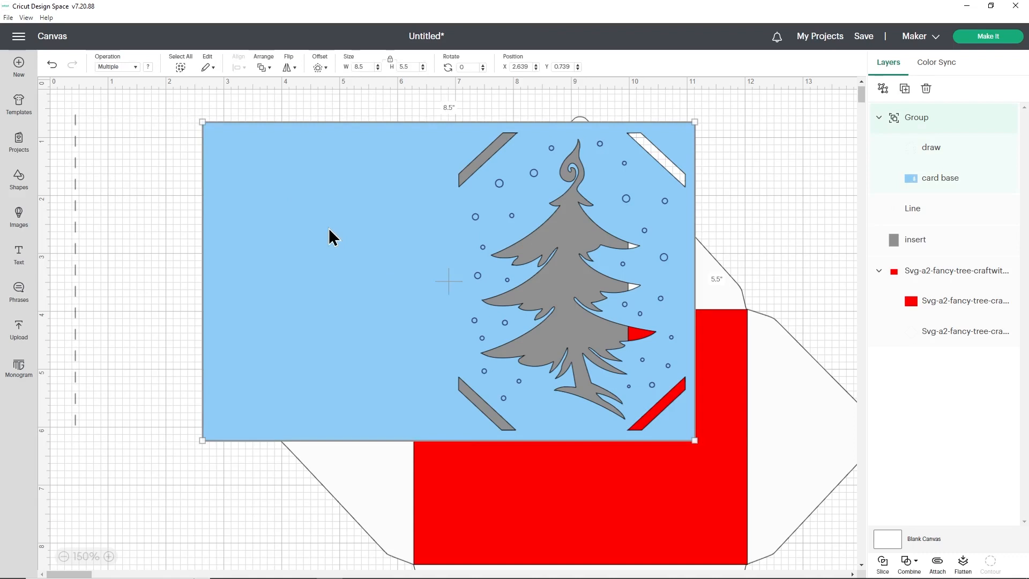
left_click(76, 171, "shift")
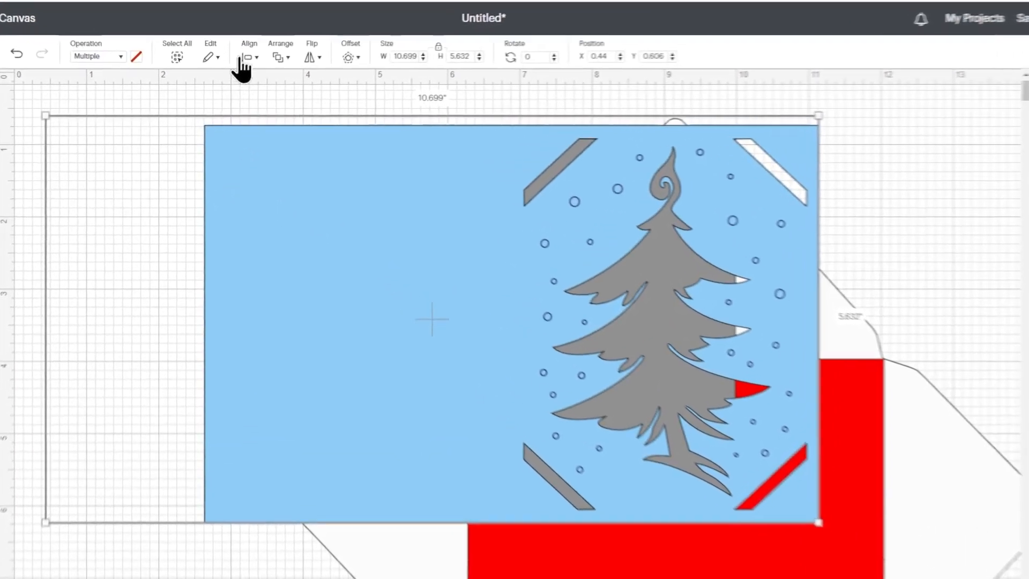
left_click(248, 54)
left_click(279, 199)
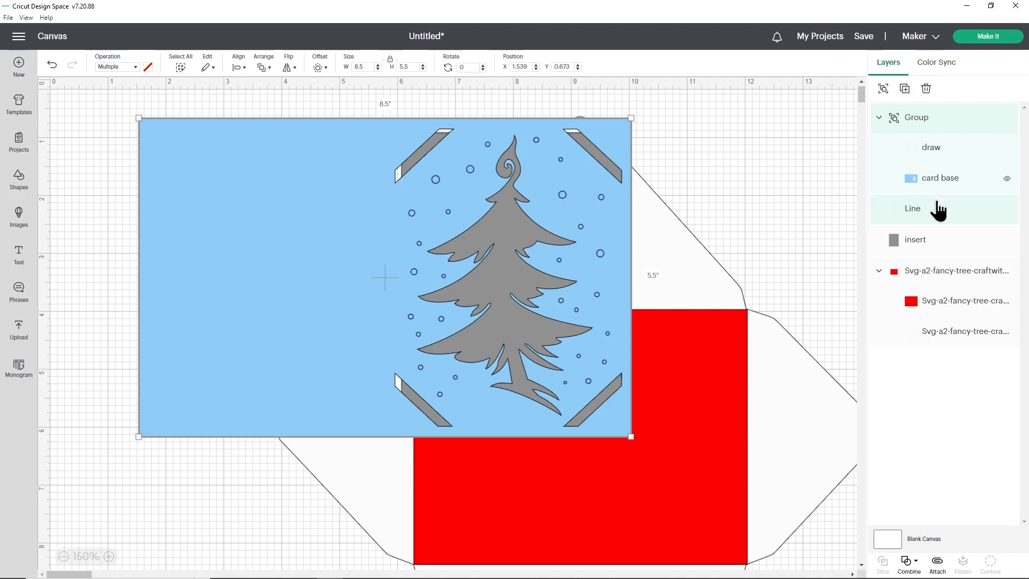
- Move the Line layer above the card group in the layer order
left_click(920, 212)
left_click_drag(933, 216, 931, 111)
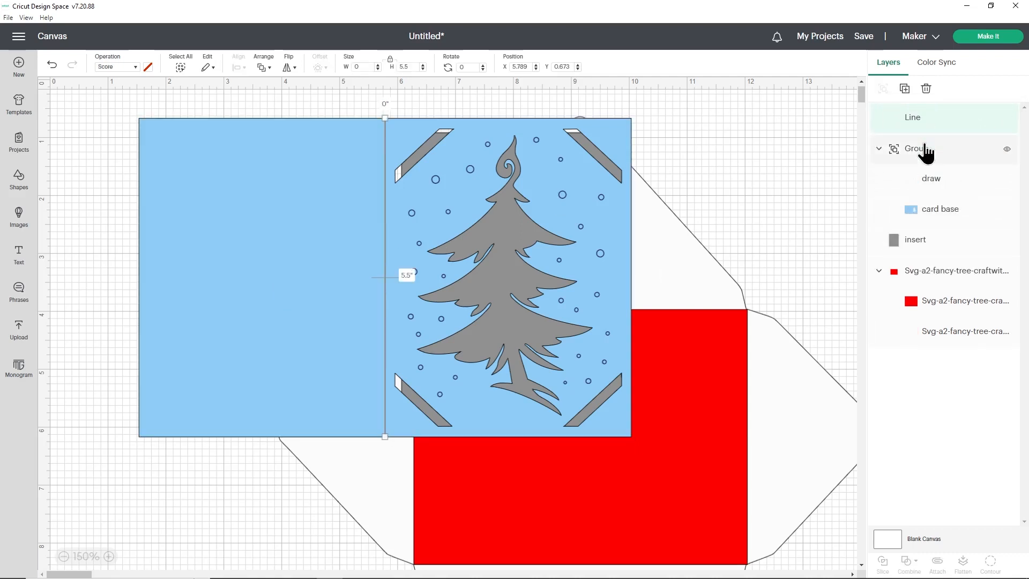
left_click(792, 160)
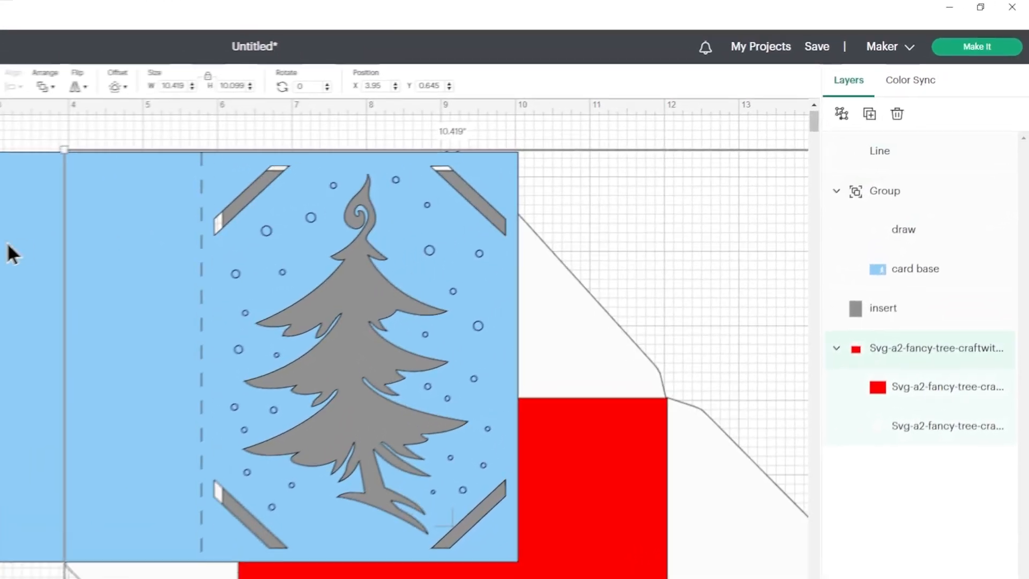
- Ungroup the card group, and attach the Line, draw and card base layers to one another
left_click(239, 198)
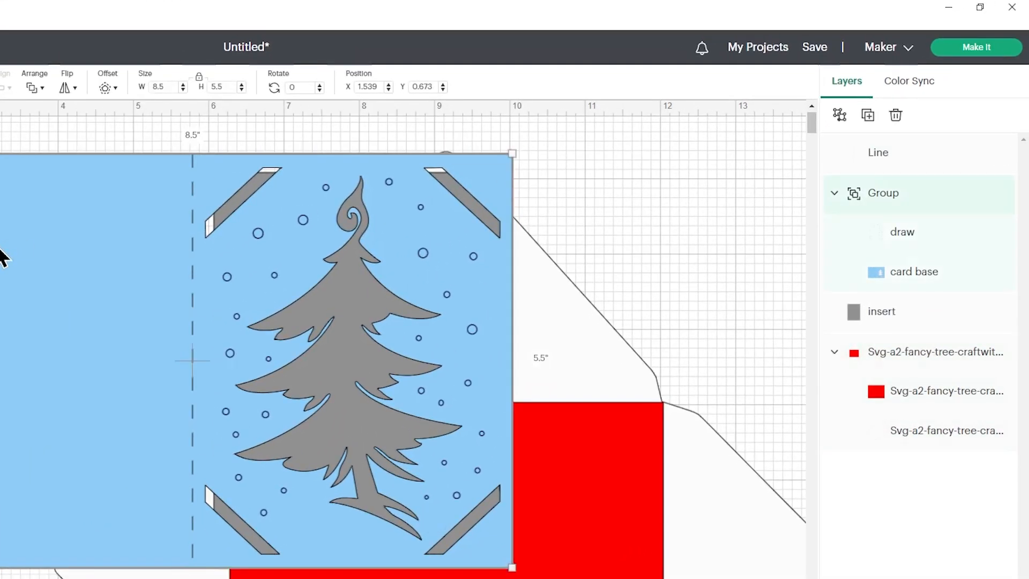
left_click(839, 115)
left_click(895, 159)
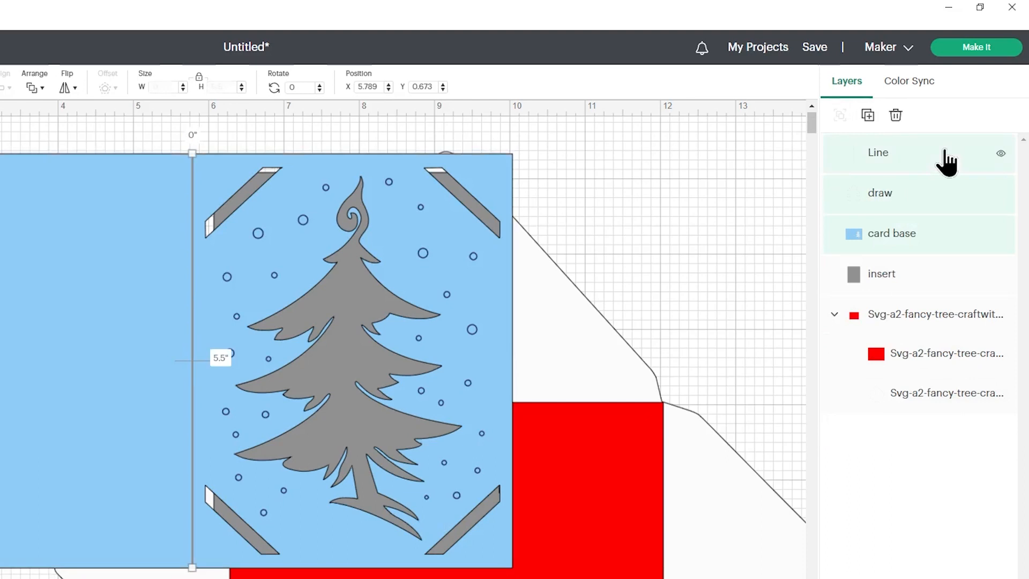
left_click(933, 202, "shift")
left_click(923, 242, "shift")
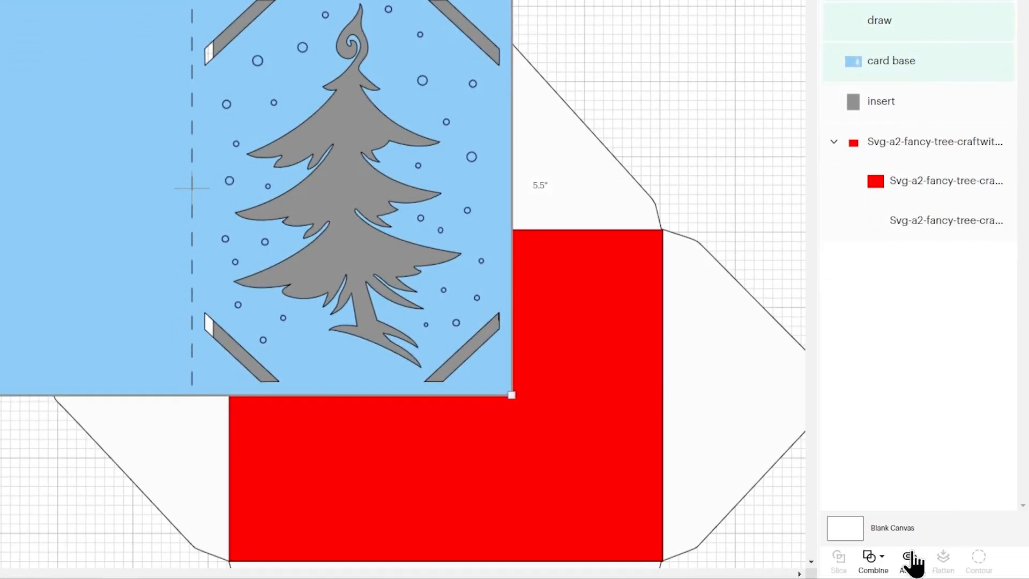
left_click(910, 560)
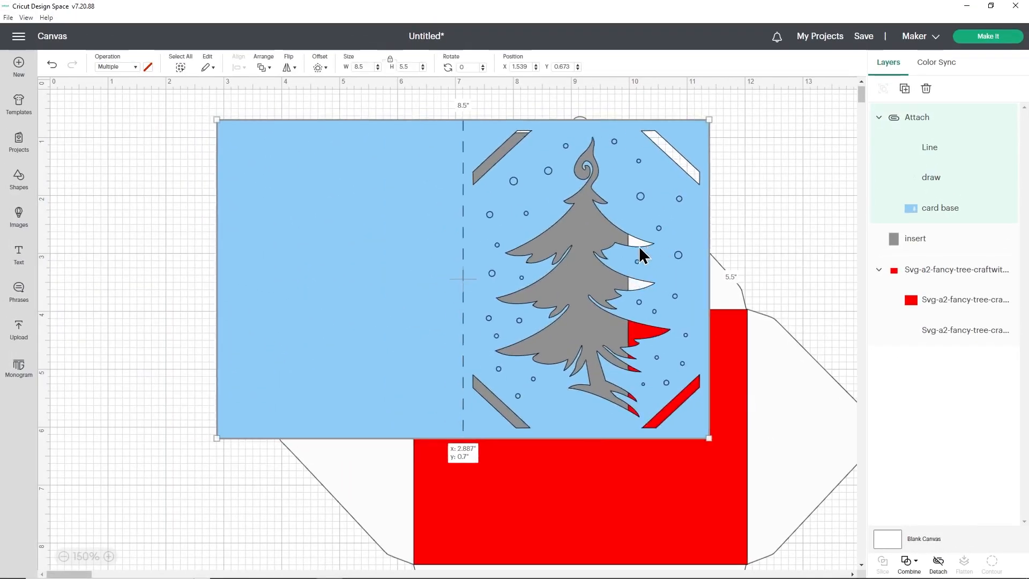
- Shift the attached card up and to the left of the insert, and preview the blue card's mat
left_click_drag(639, 249, 497, 202)
left_click(972, 36)
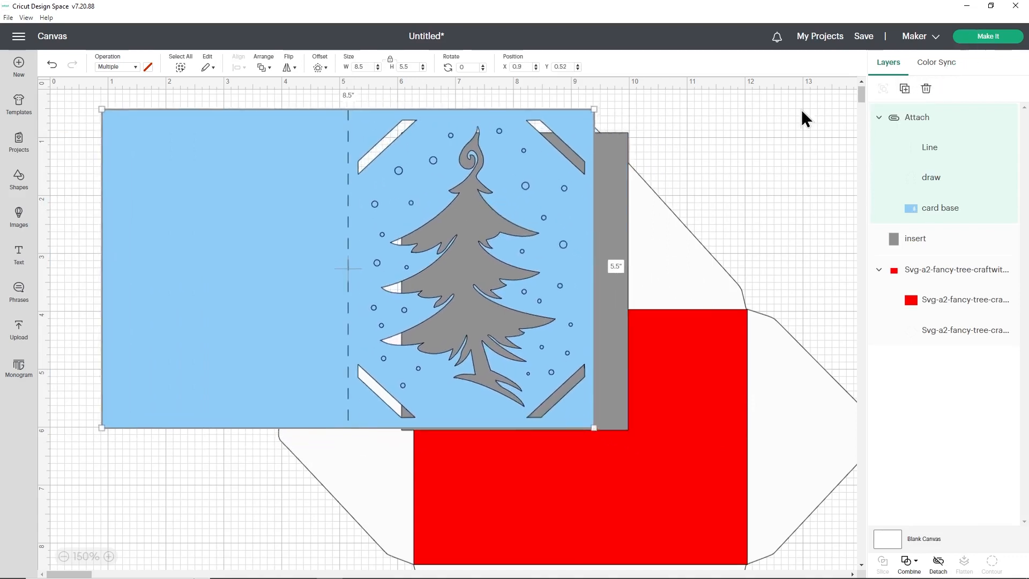
left_click(72, 494)
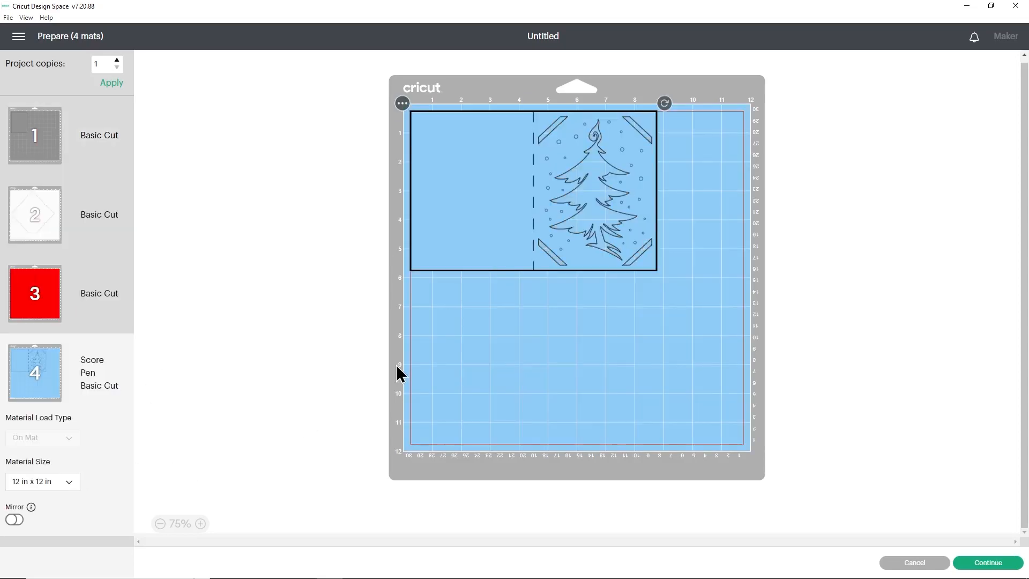
left_click_drag(499, 216, 466, 189)
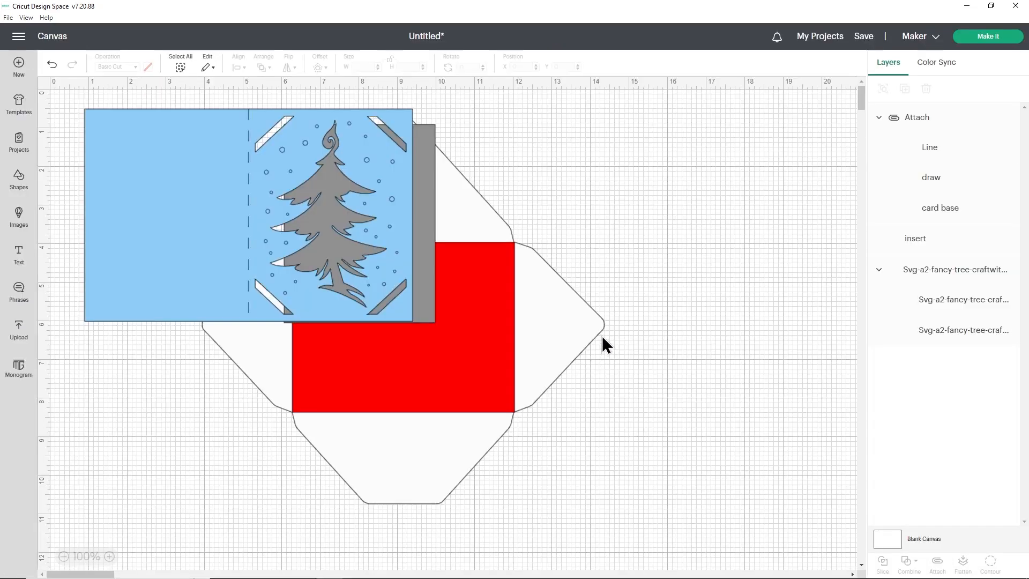
- Move the envelope with its red rectangle clear of the card, to the card's right
left_click(558, 318)
left_click_drag(552, 320, 760, 323)
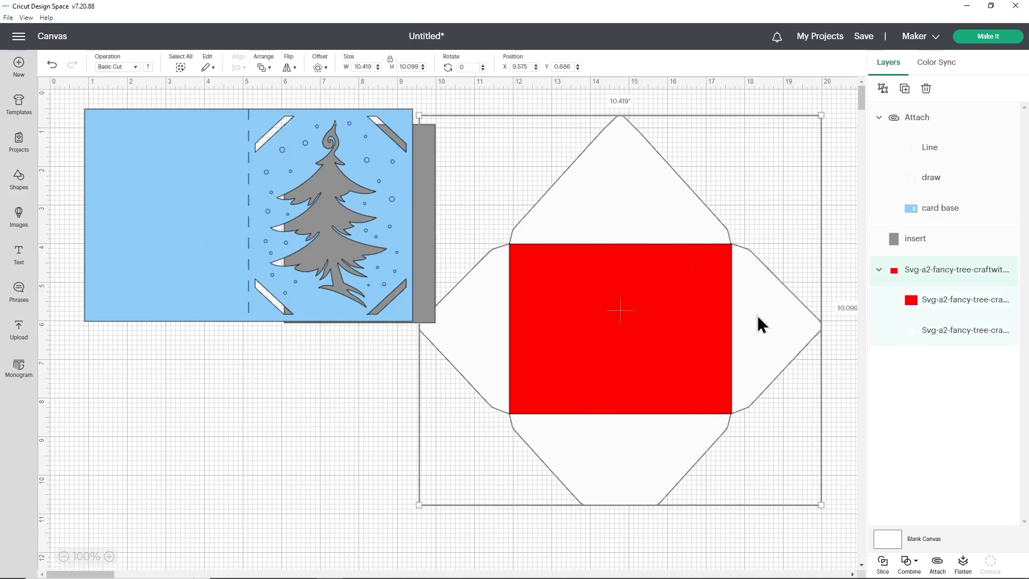
- Delete the envelope and undo the deletion
key("Delete")
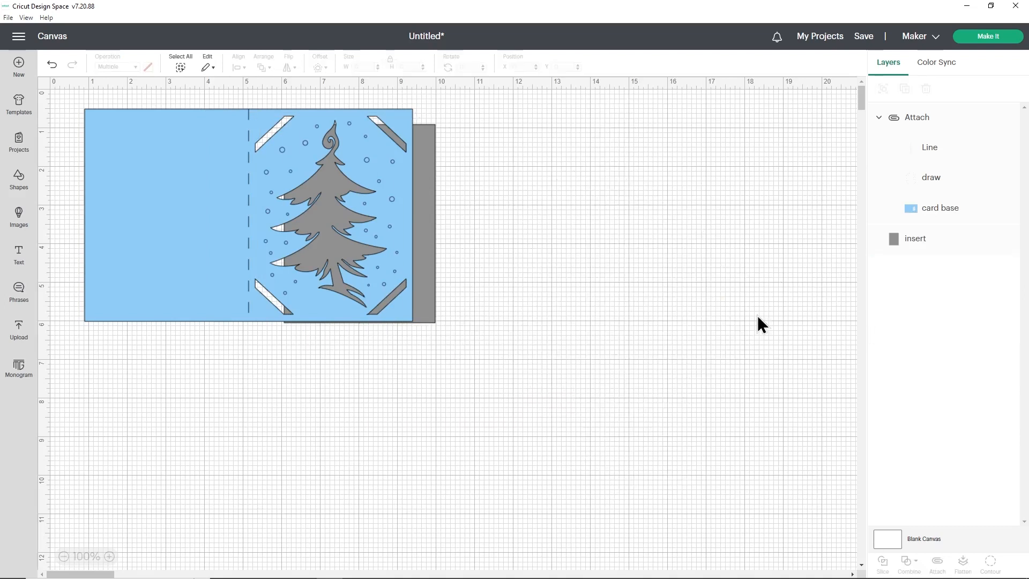
left_click(52, 64)
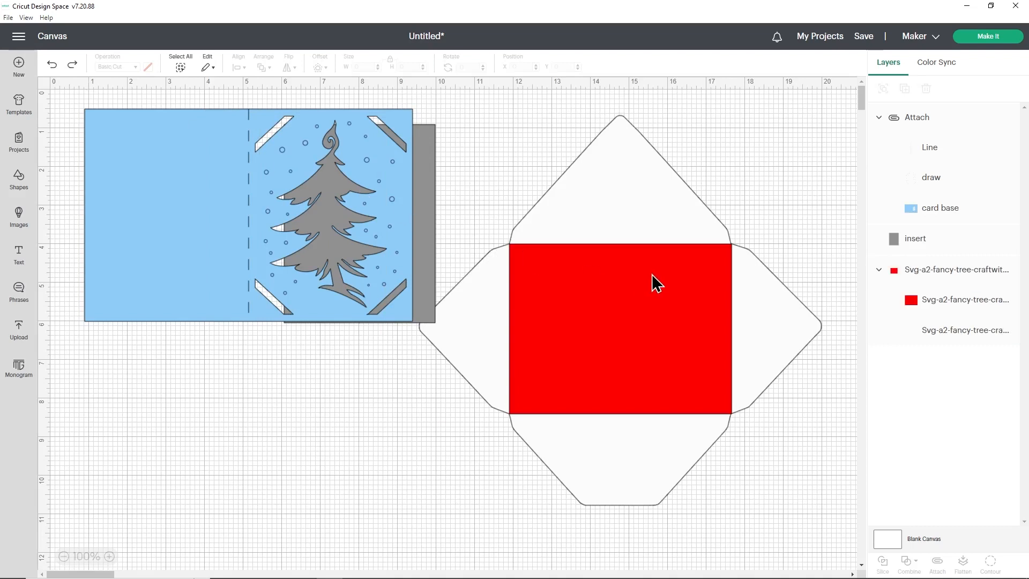
- Change the envelope's red rectangle to the Score operation, and attach it to the envelope outline
left_click(646, 323)
left_click(946, 300)
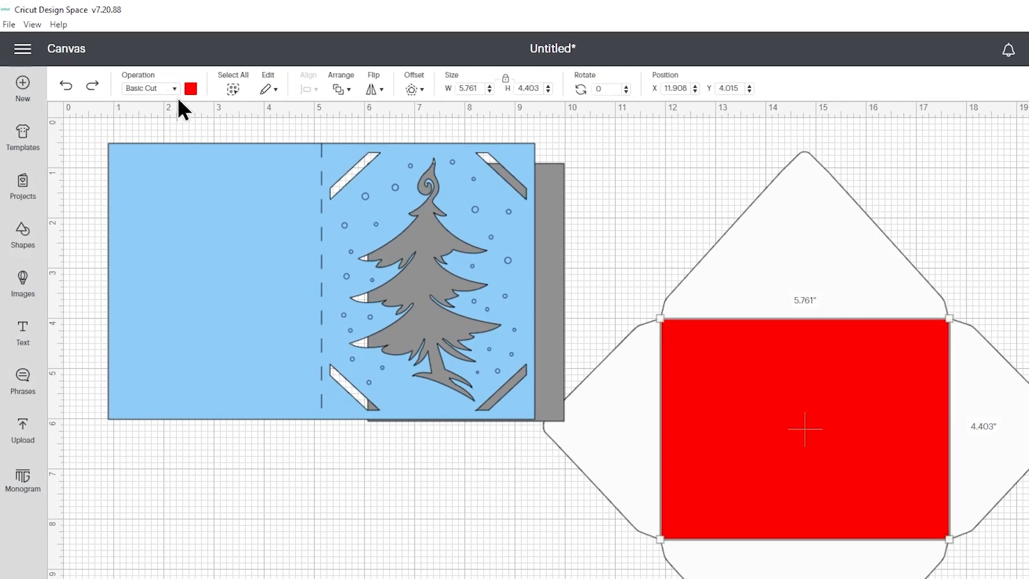
left_click(173, 89)
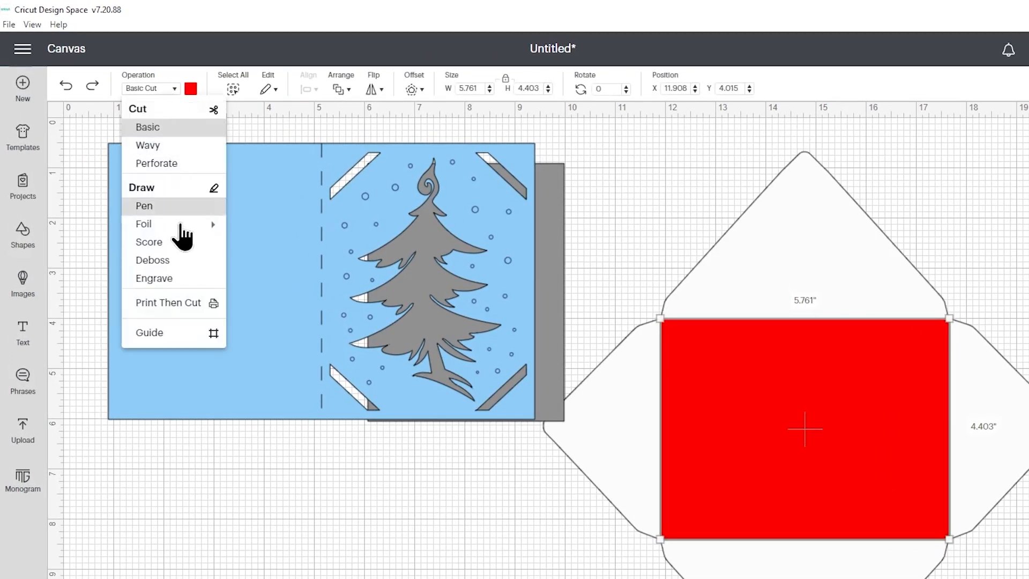
left_click(146, 239)
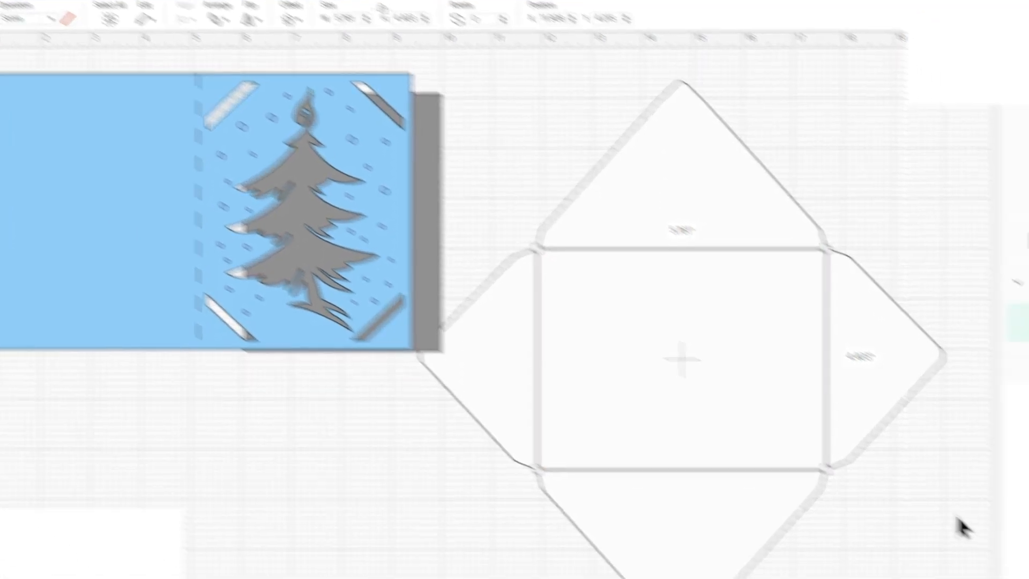
left_click(780, 414)
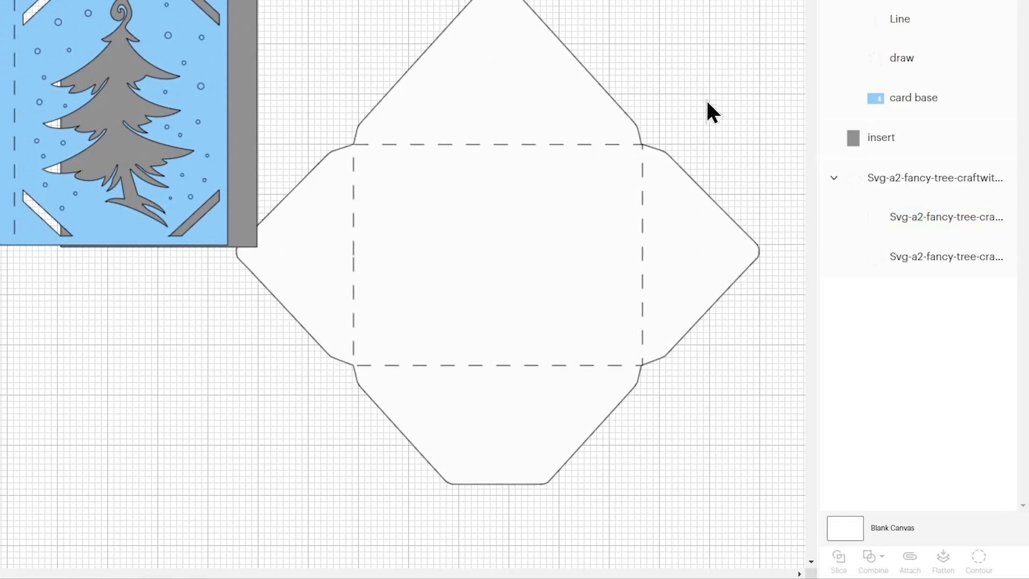
left_click(893, 179)
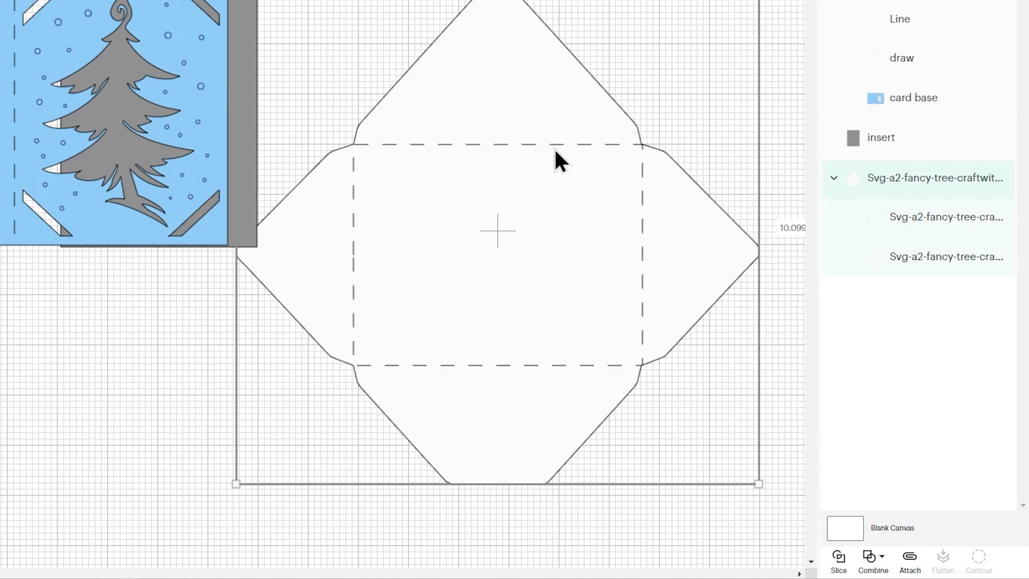
left_click(908, 560)
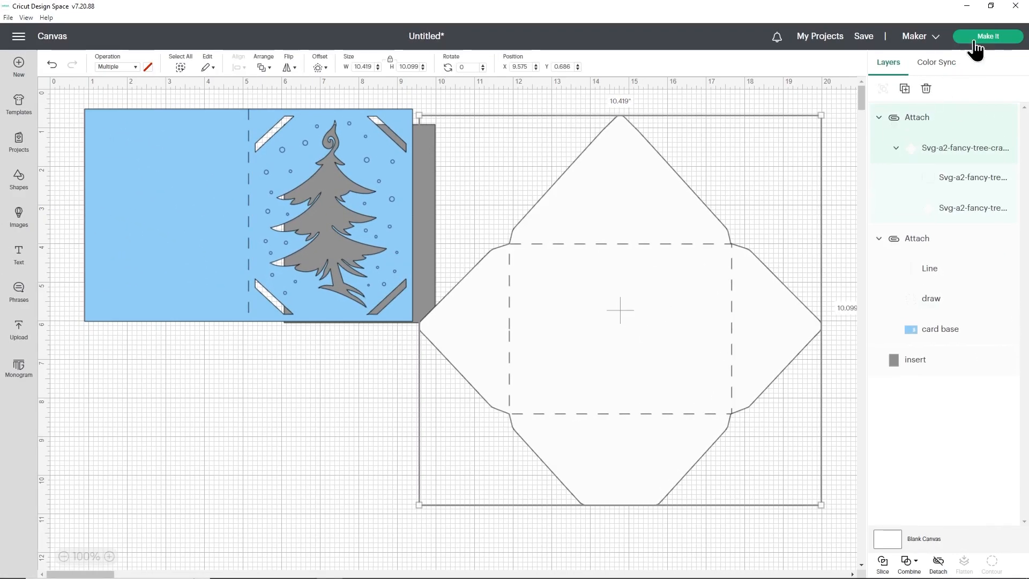
- Preview the envelope, insert and card mats to check their score, pen and cut operations, and return to the canvas
left_click(975, 48)
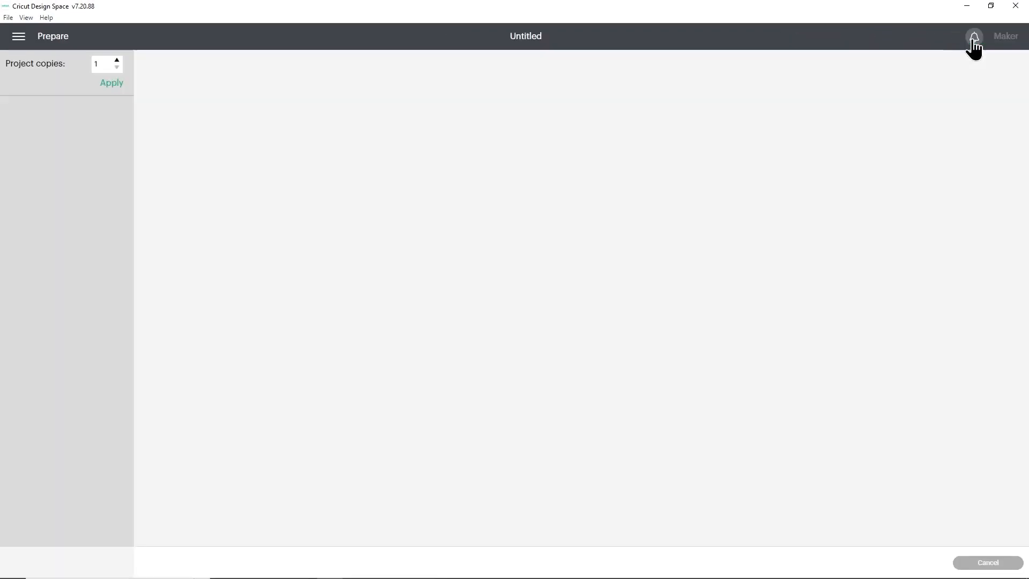
left_click(31, 348)
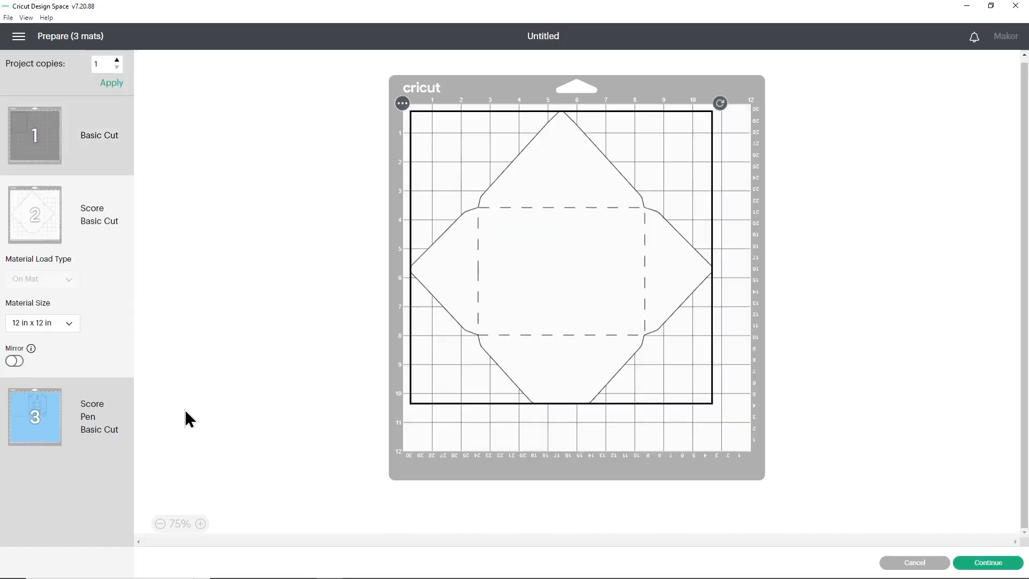
left_click_drag(508, 269, 477, 250)
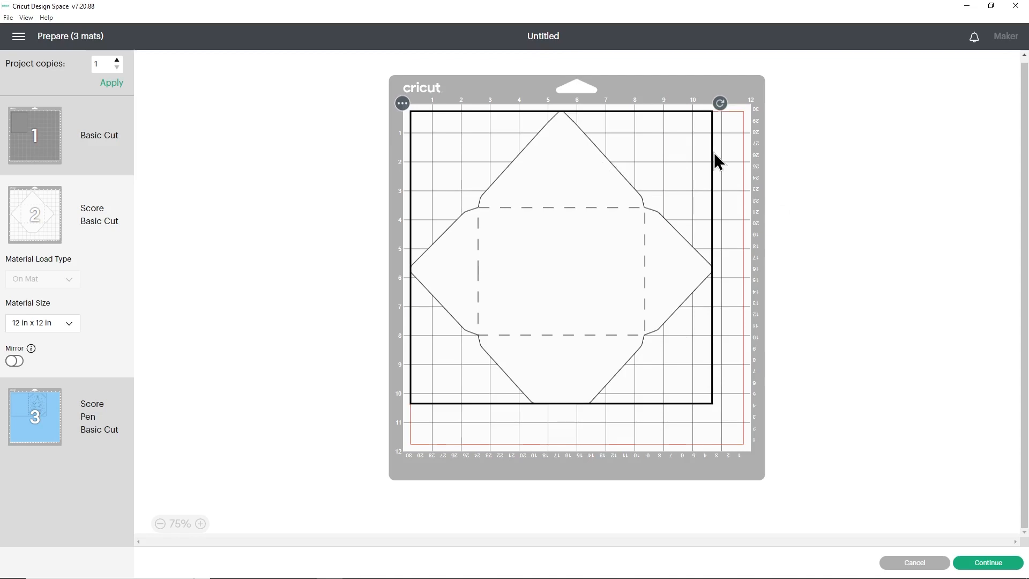
left_click(96, 128)
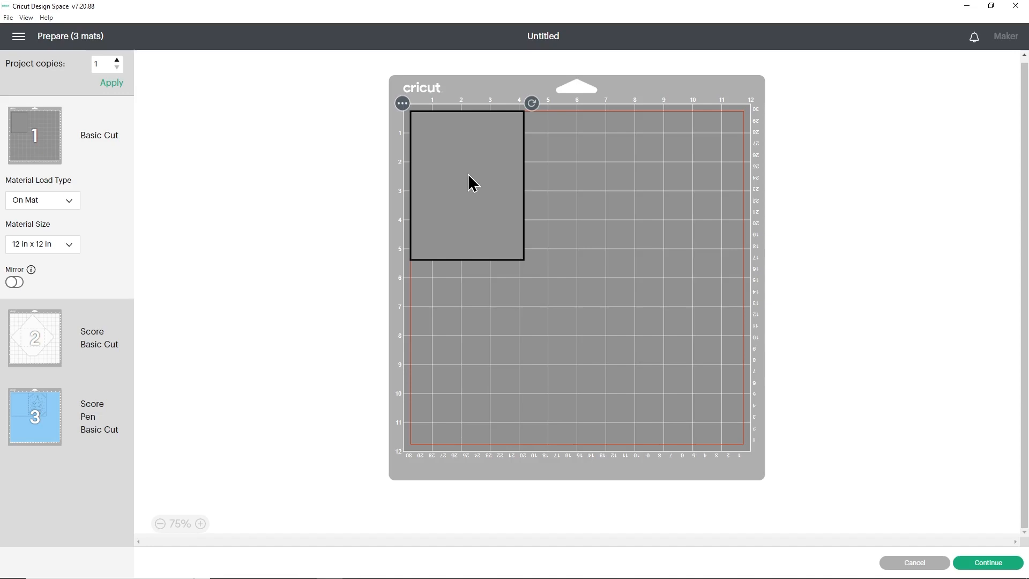
left_click(94, 331)
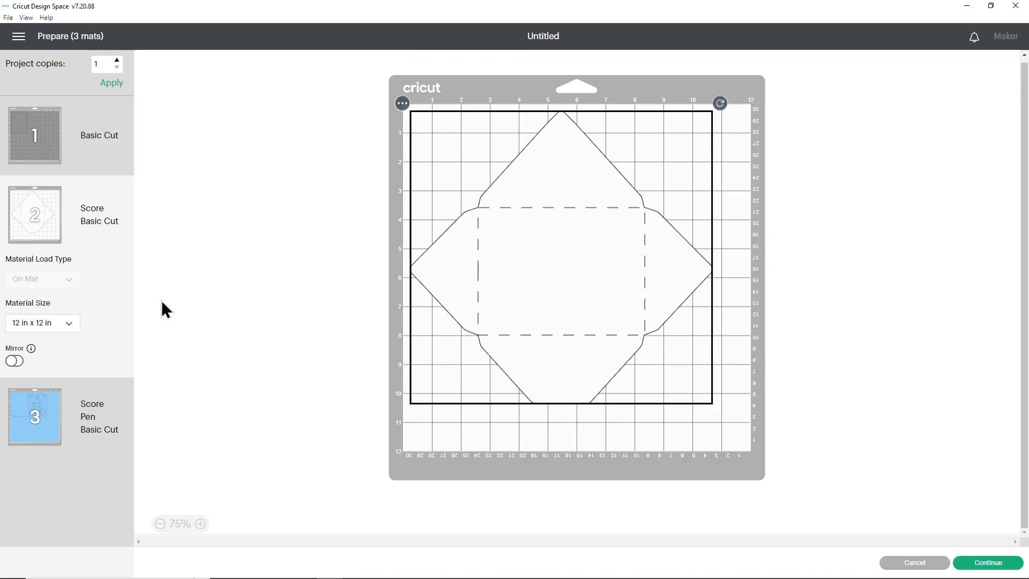
left_click(94, 385)
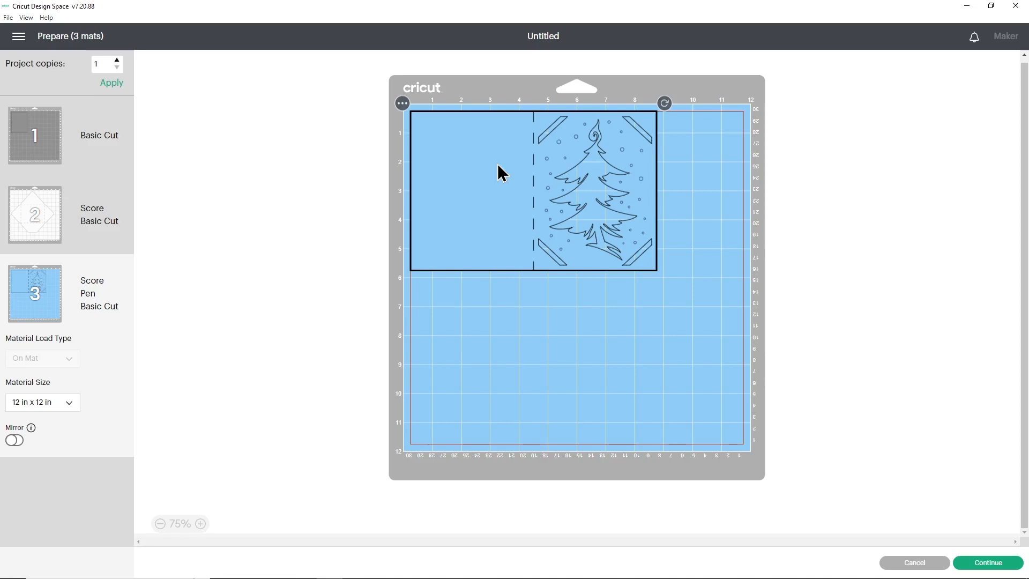
left_click(885, 562)
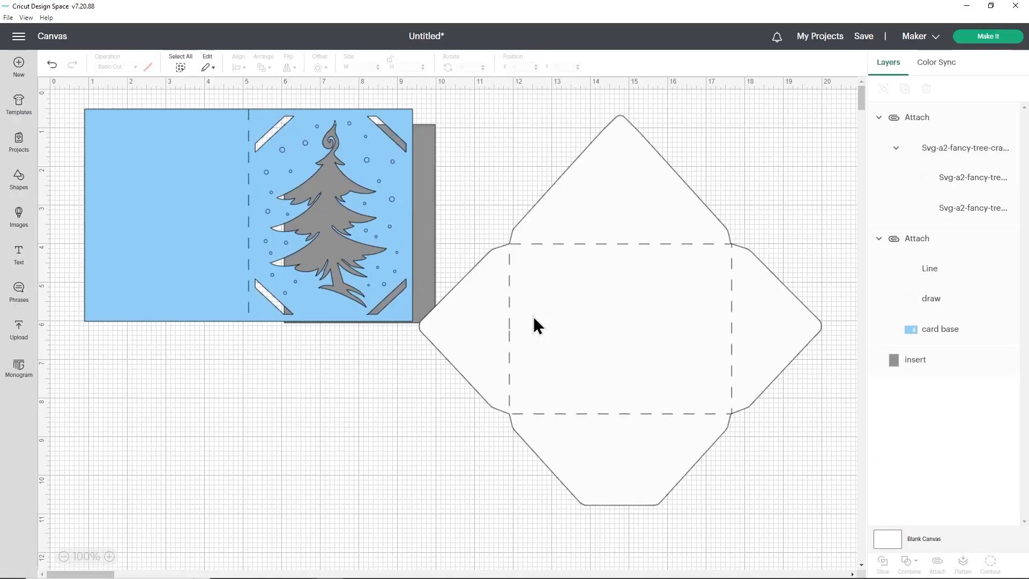